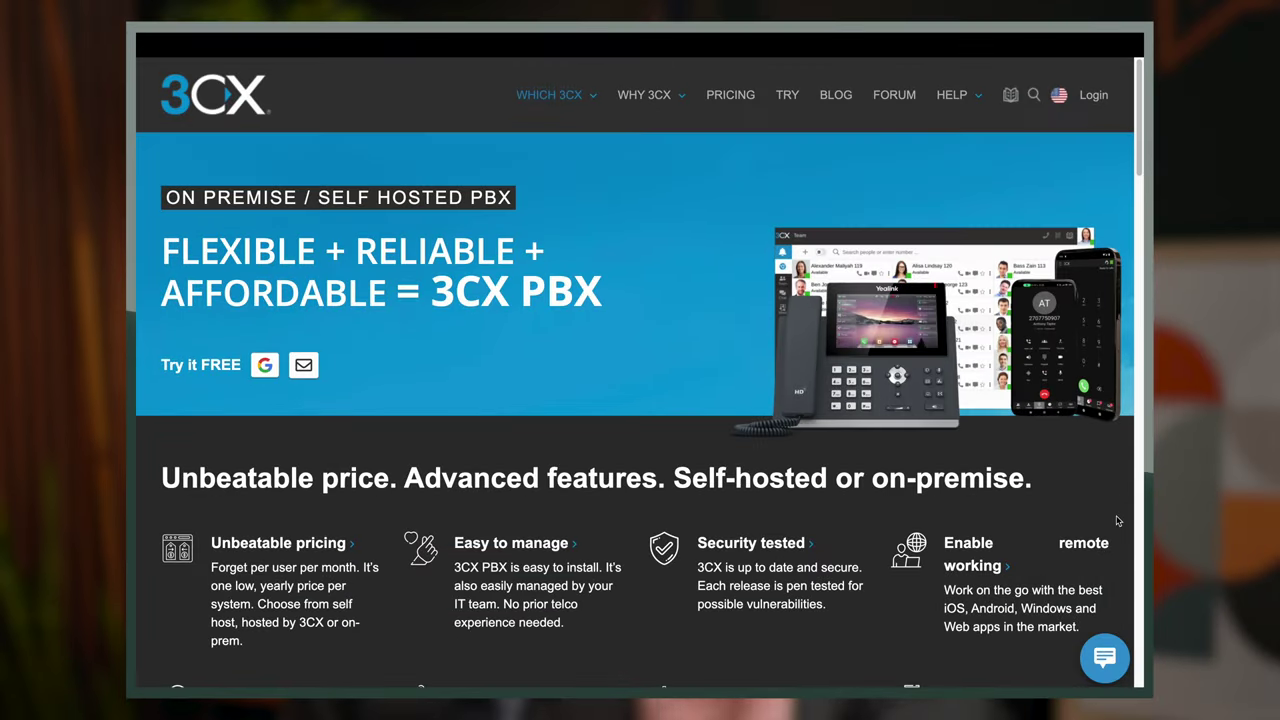
Scroll down the home page toward the 'What is a Hosted PBX? Full Guide' article.
scroll(1117, 520, "down", 15)
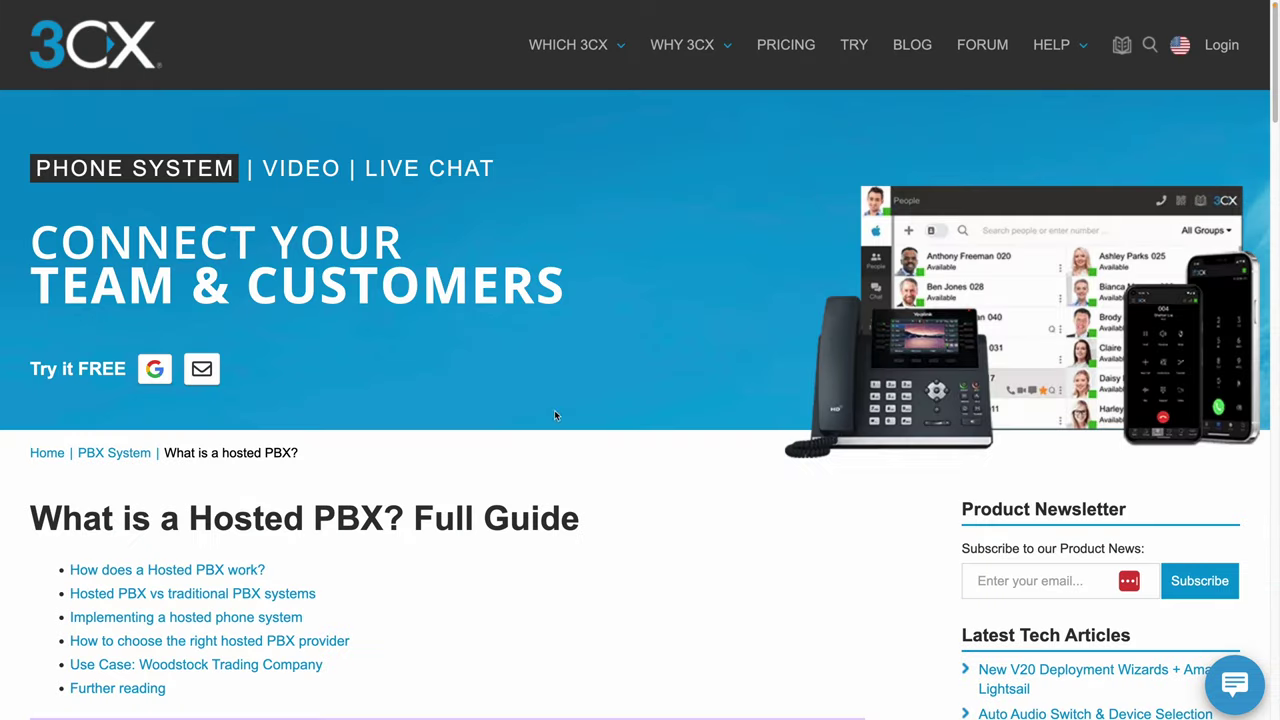
Review the comparison table, highlighting its Hosted PBX and Traditional PBX column headings.
scroll(556, 411, "down", 8)
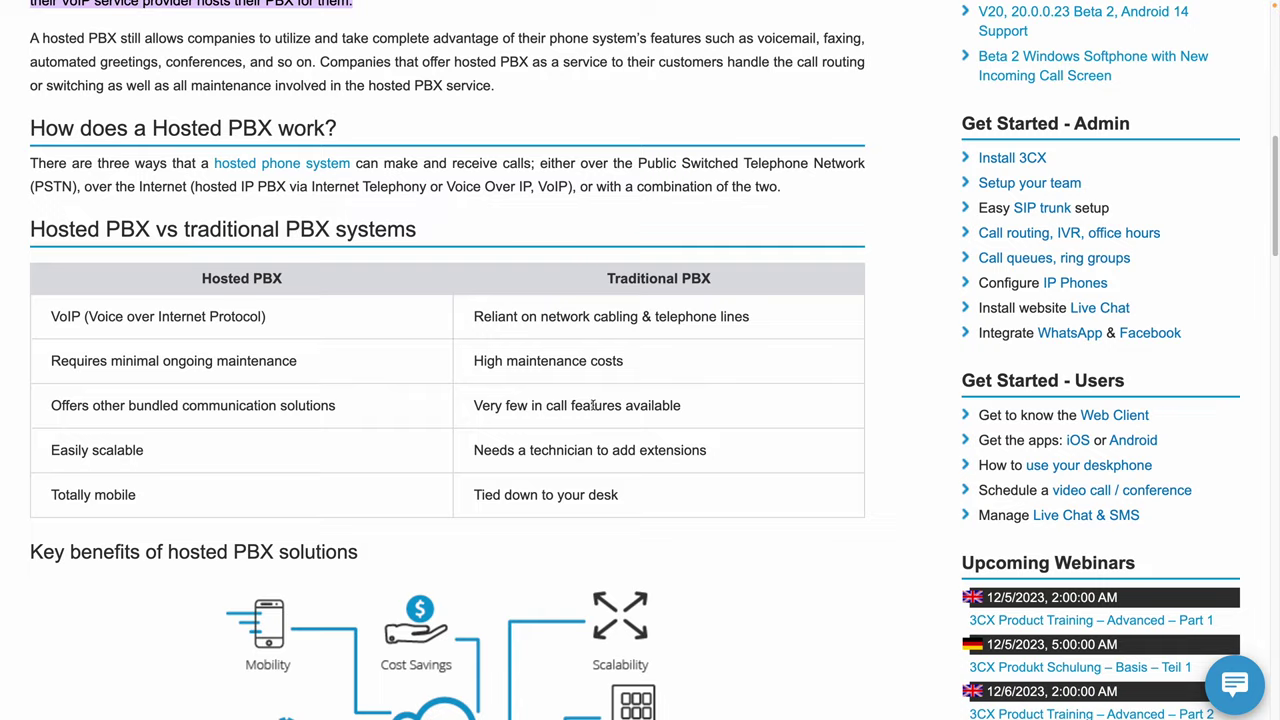
scroll(595, 410, "up", 1)
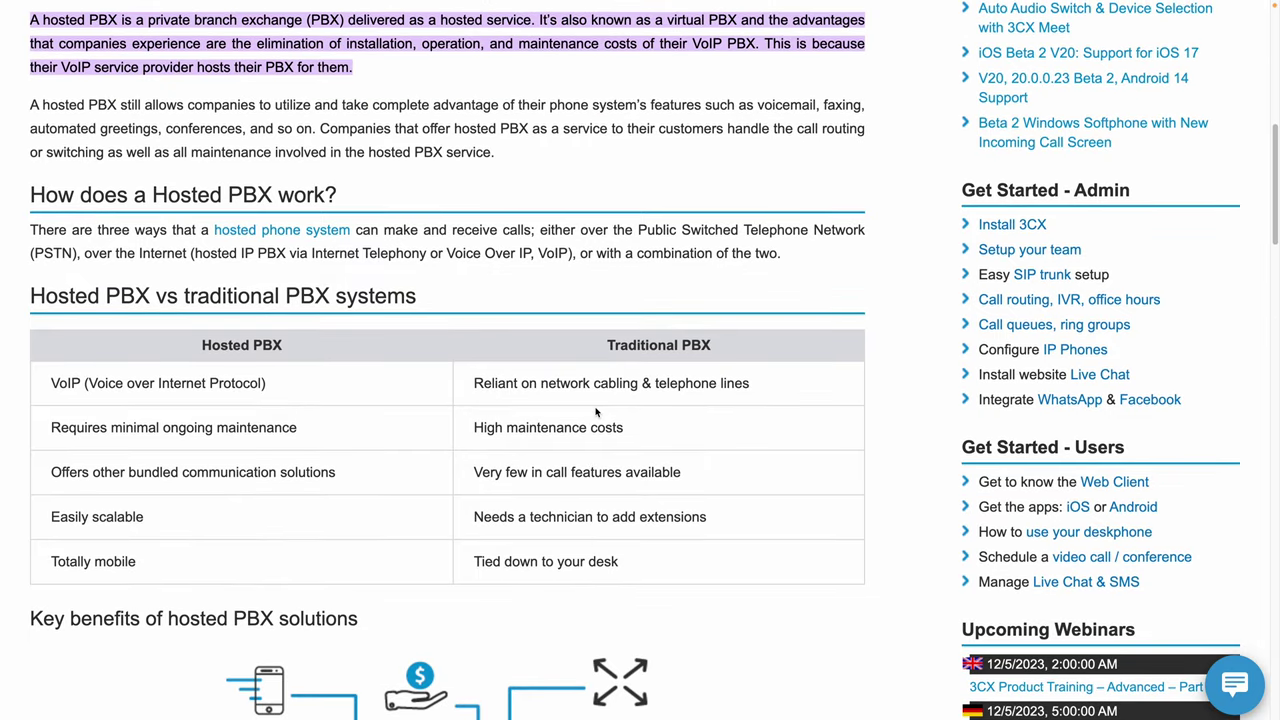
scroll(595, 410, "up", 1)
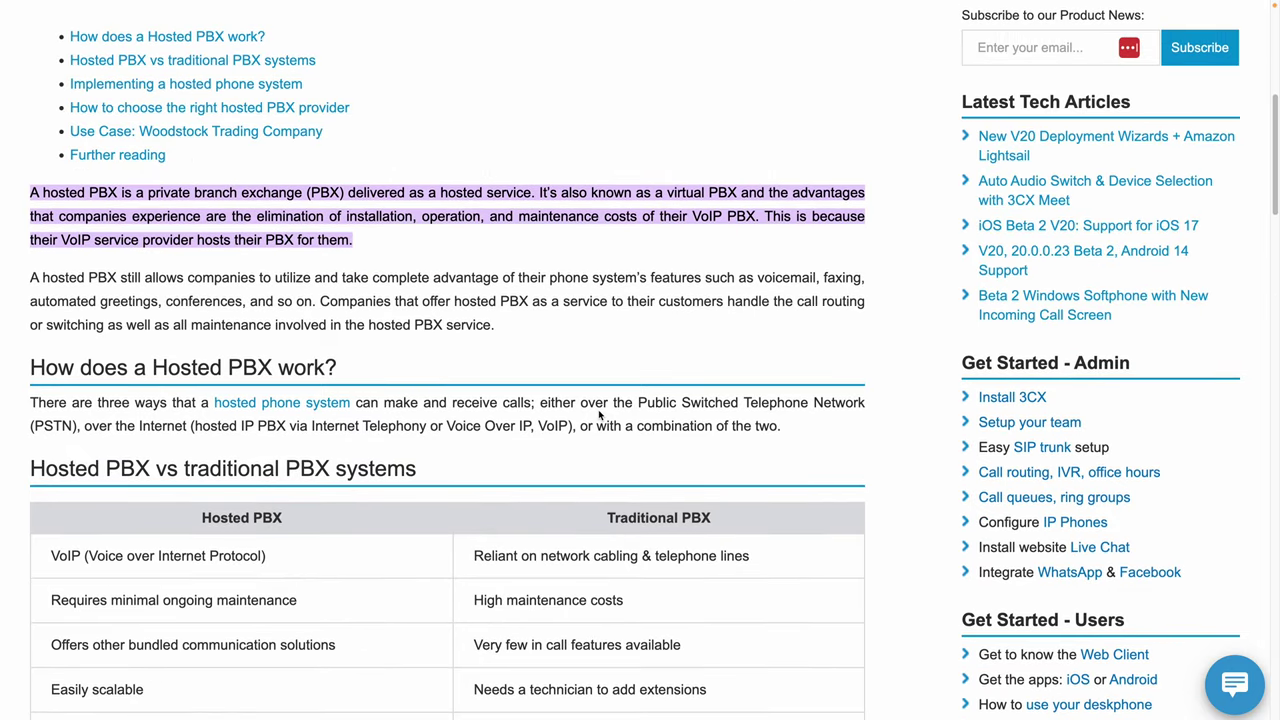
scroll(600, 413, "down", 2)
left_click_drag(300, 276, 200, 276)
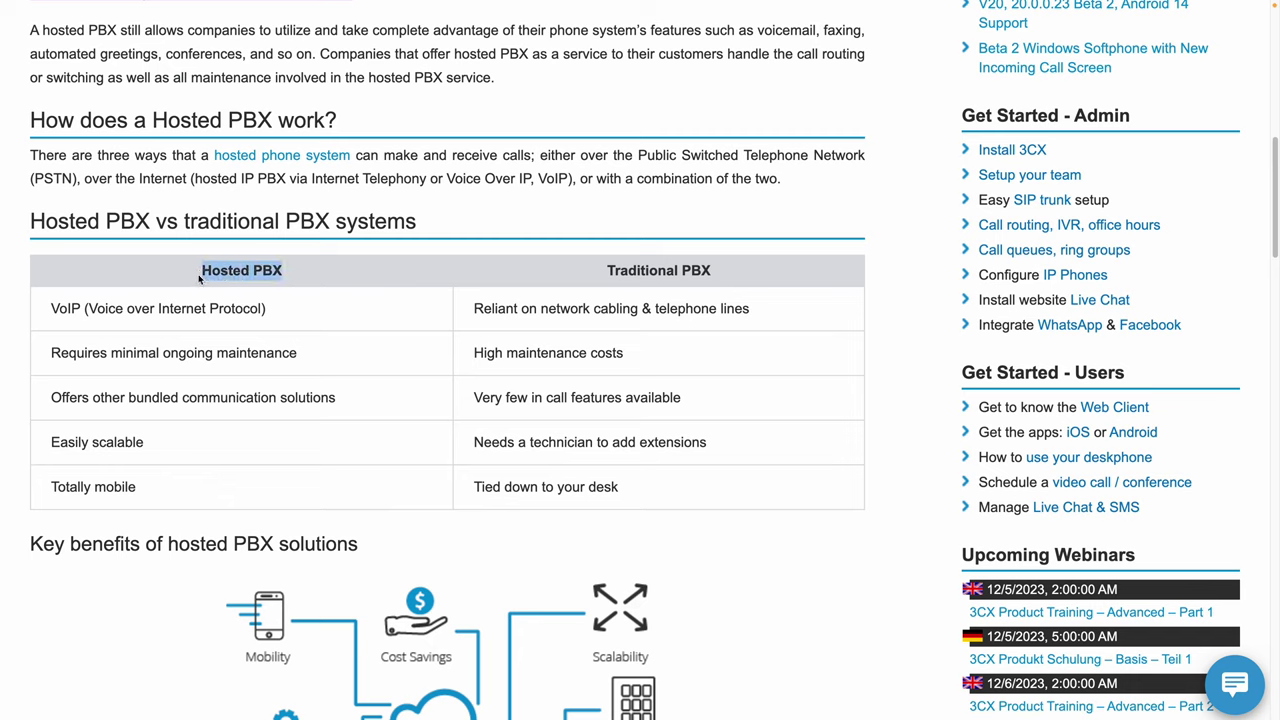
left_click(538, 284)
left_click_drag(595, 276, 730, 276)
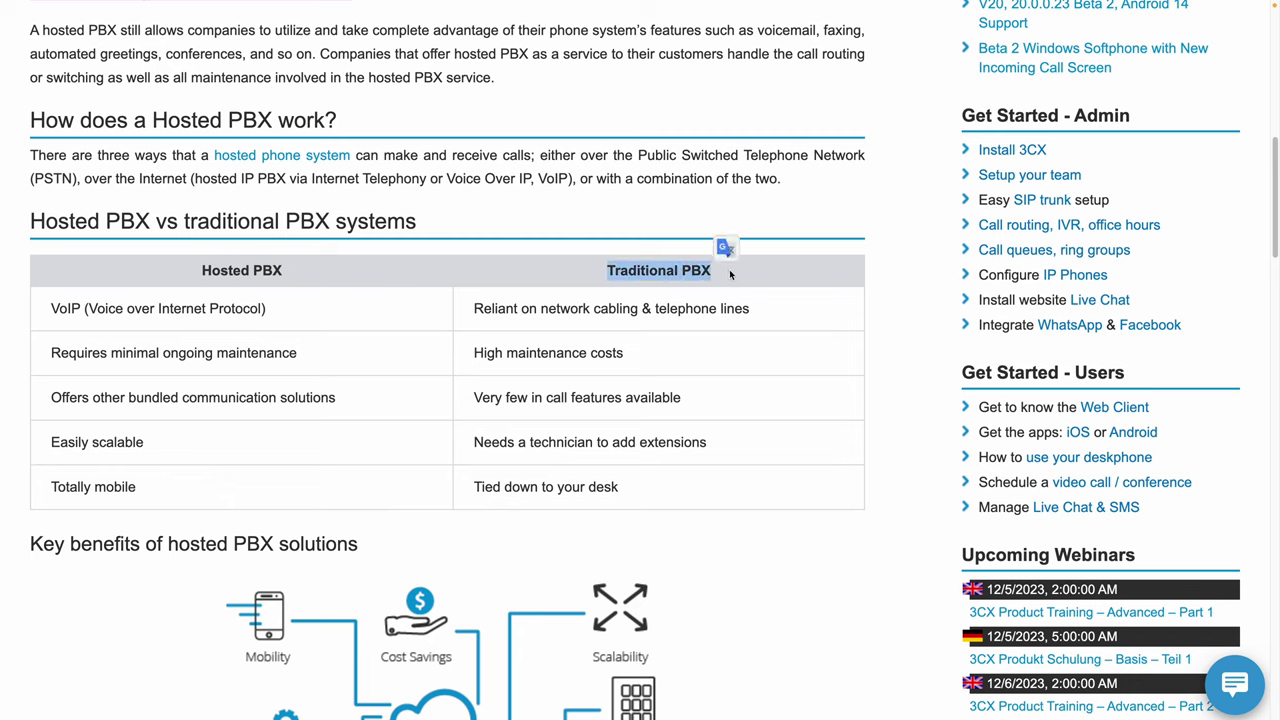
left_click(731, 276)
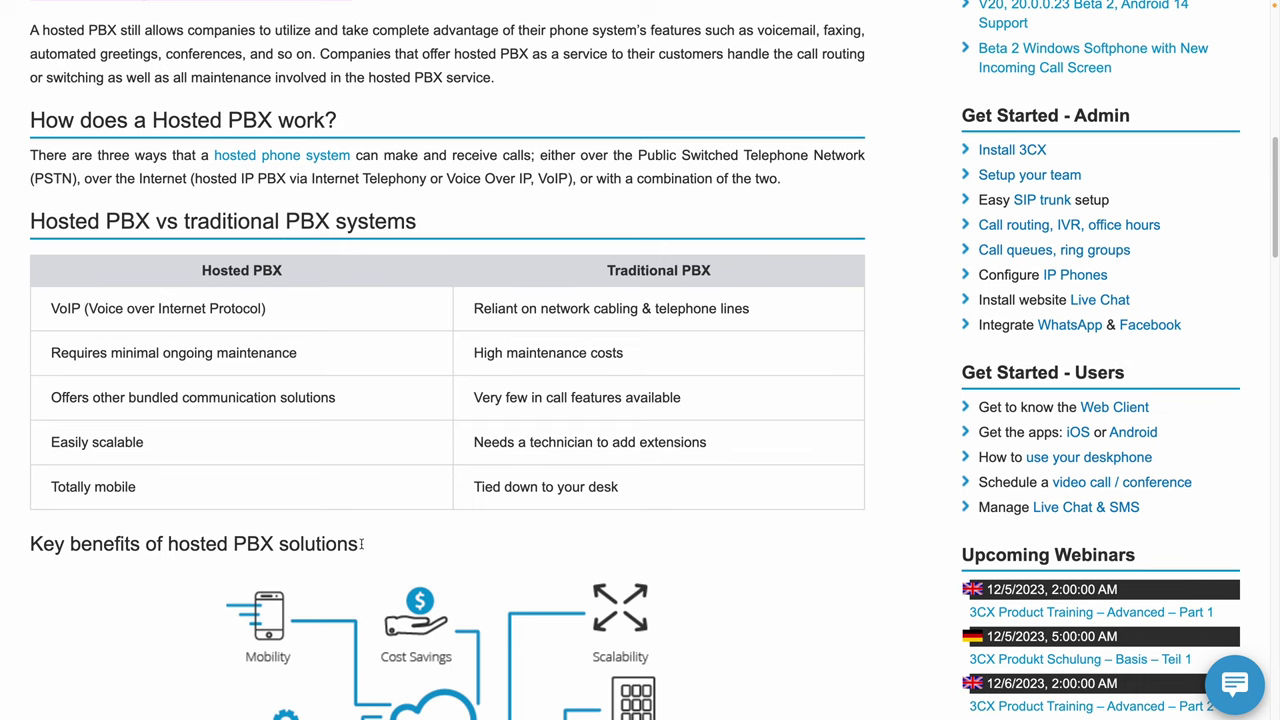
Scroll on to the Key benefits section of hosted PBX solutions.
scroll(432, 430, "down", 1)
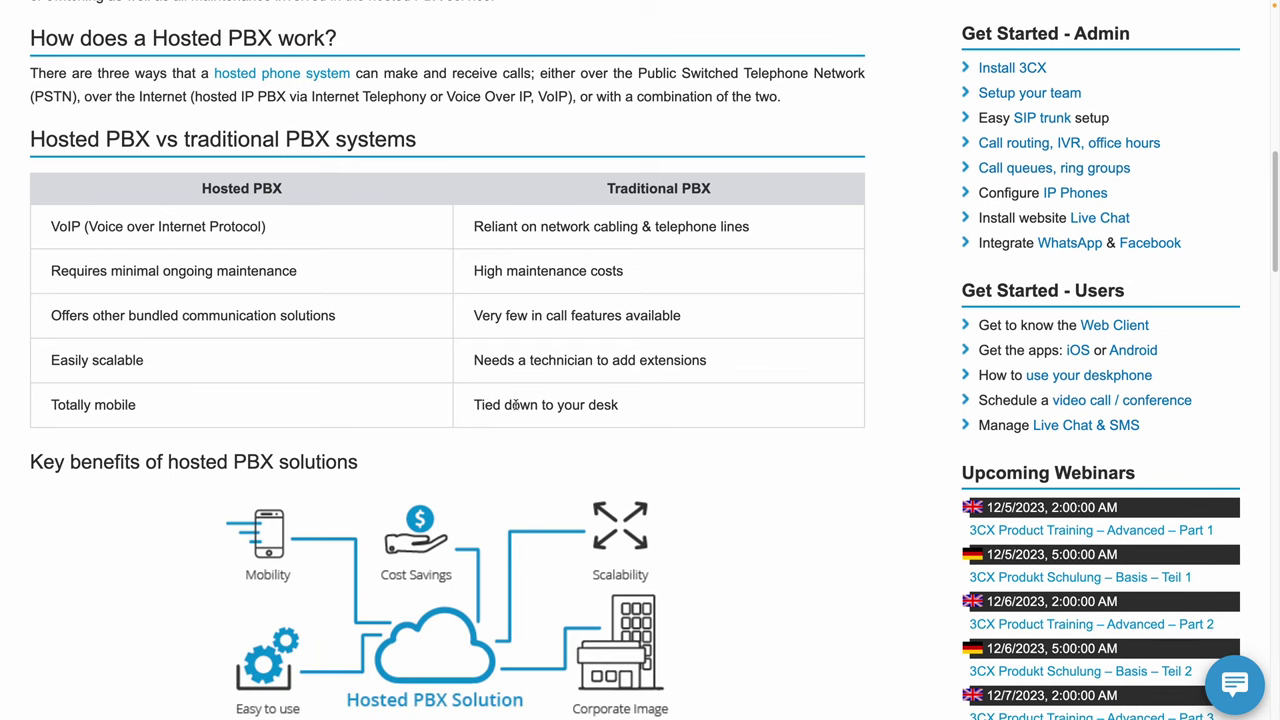
scroll(520, 408, "down", 3)
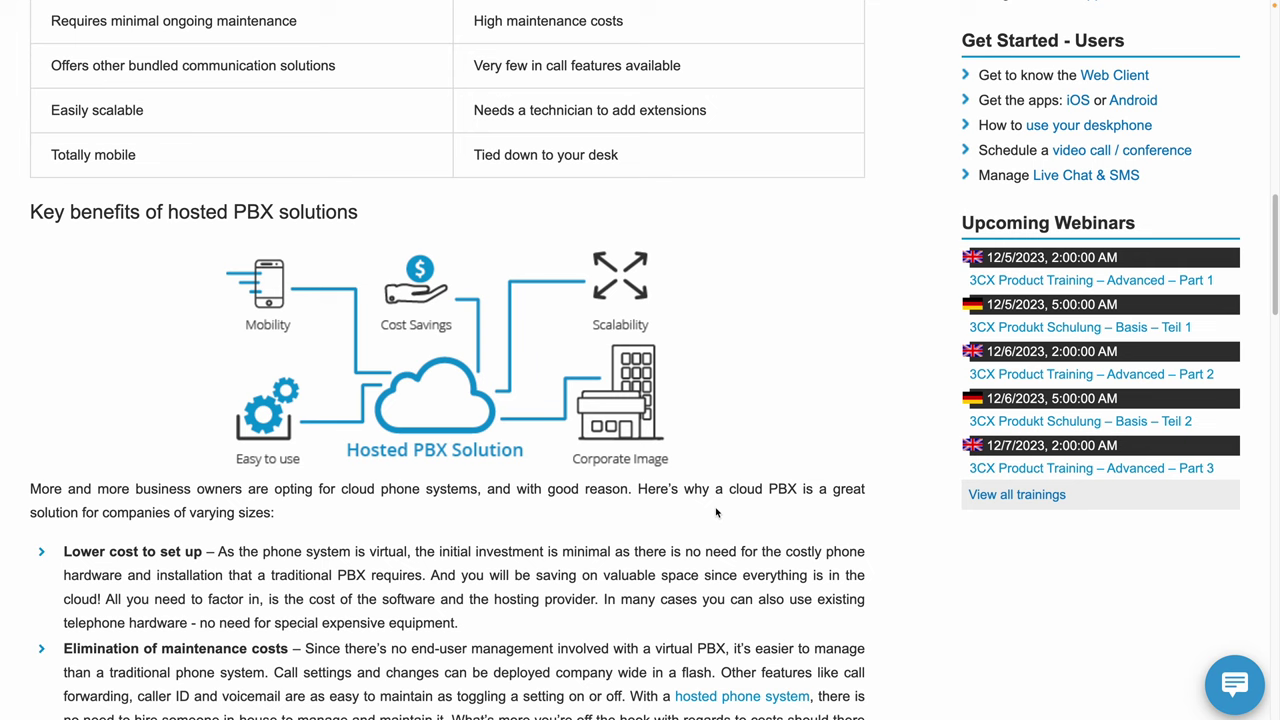
scroll(458, 303, "up", 2)
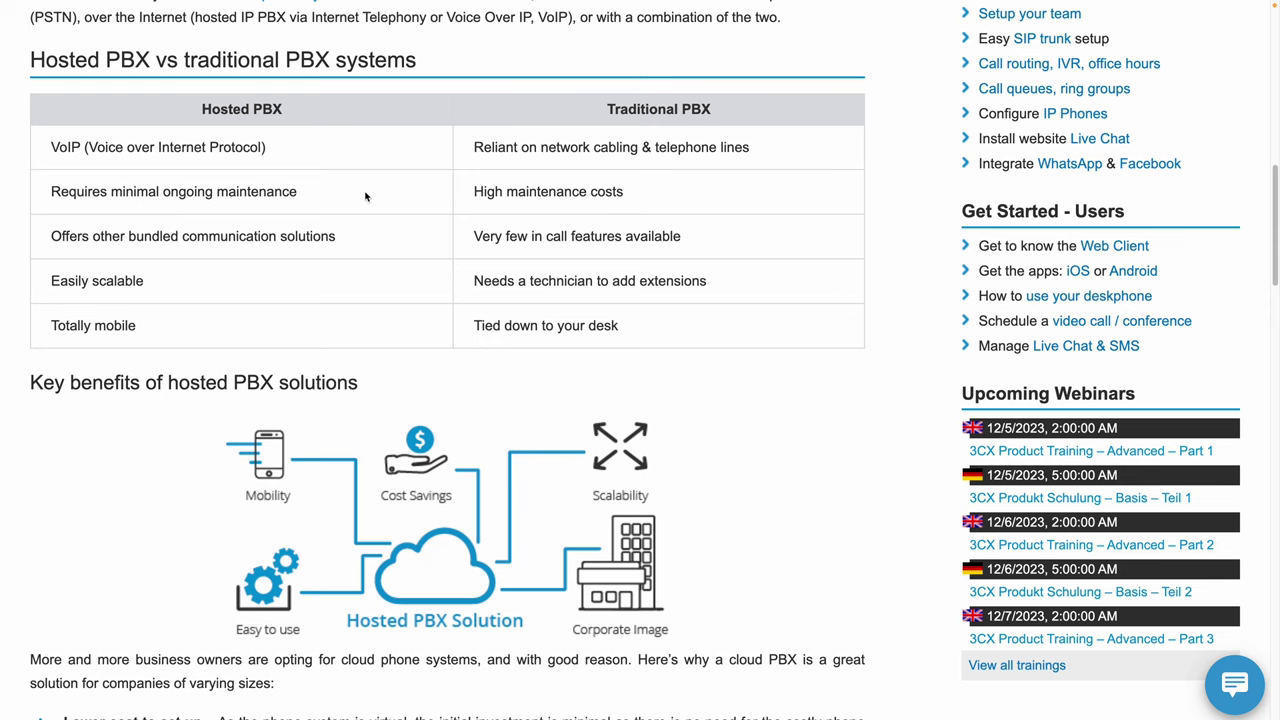
scroll(380, 276, "down", 6)
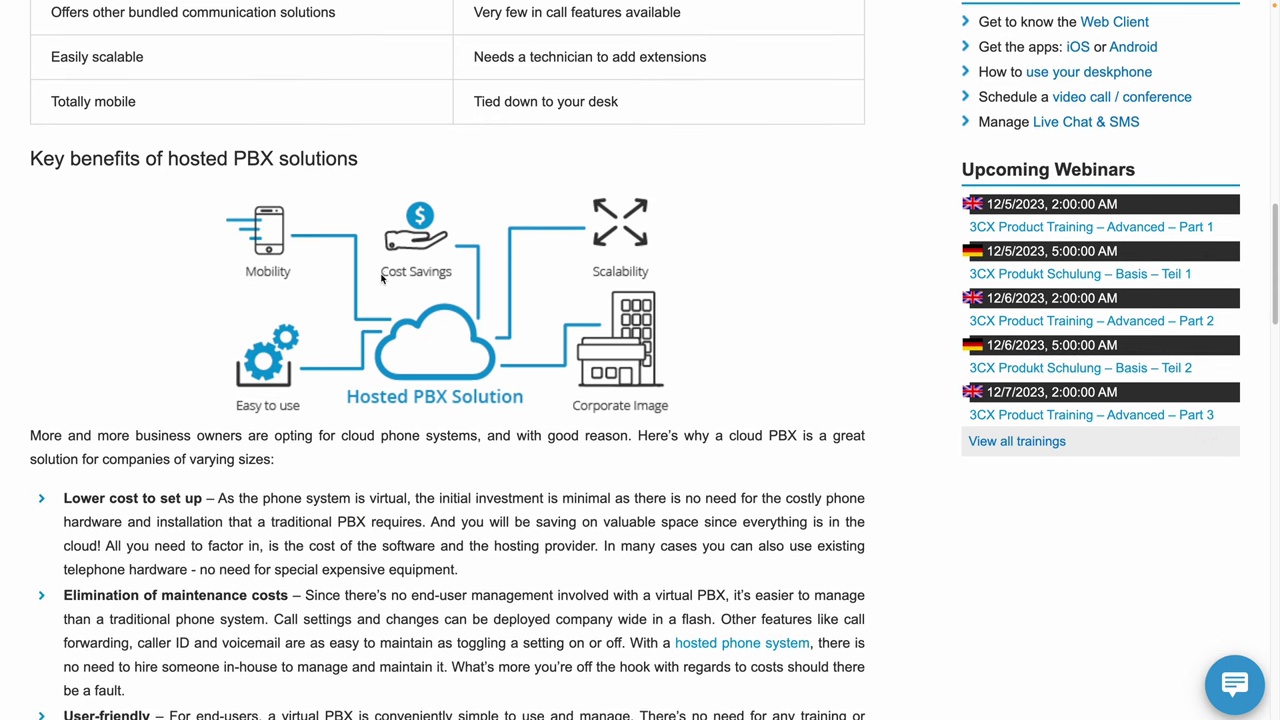
Highlight key phrases in the first benefits, up to Elimination of maintenance costs.
left_click_drag(585, 545, 96, 566)
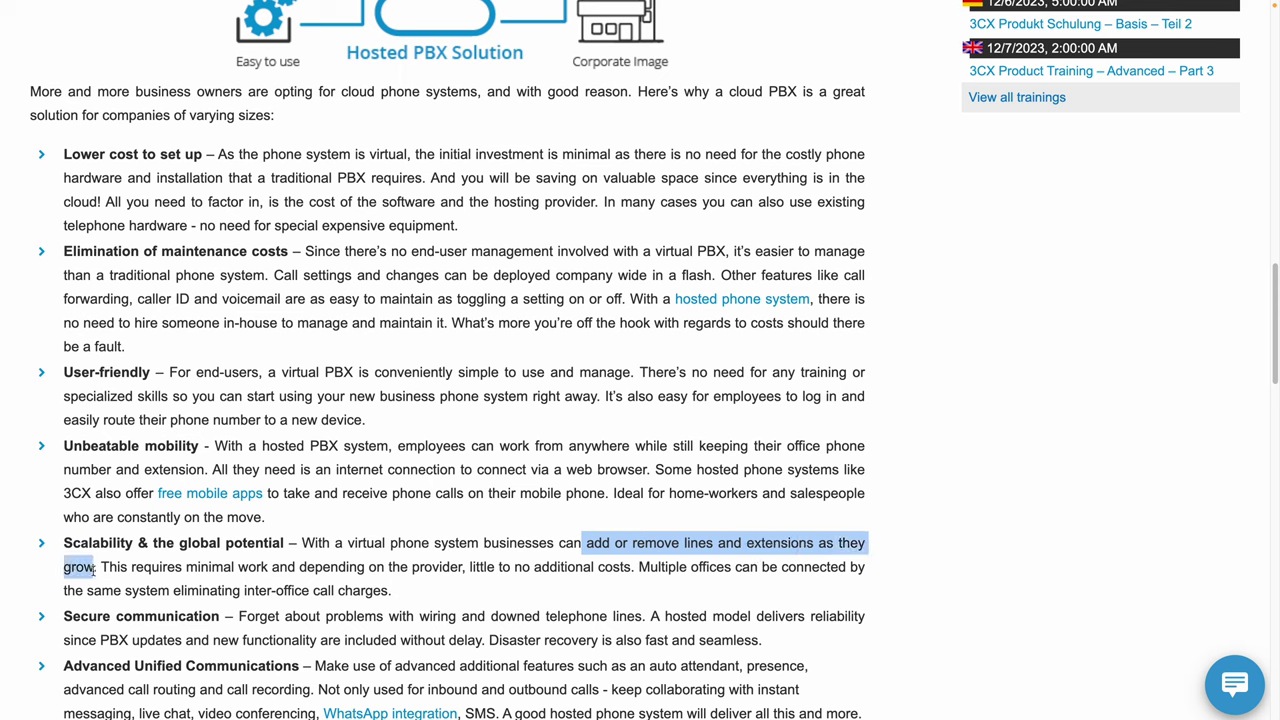
left_click(190, 588)
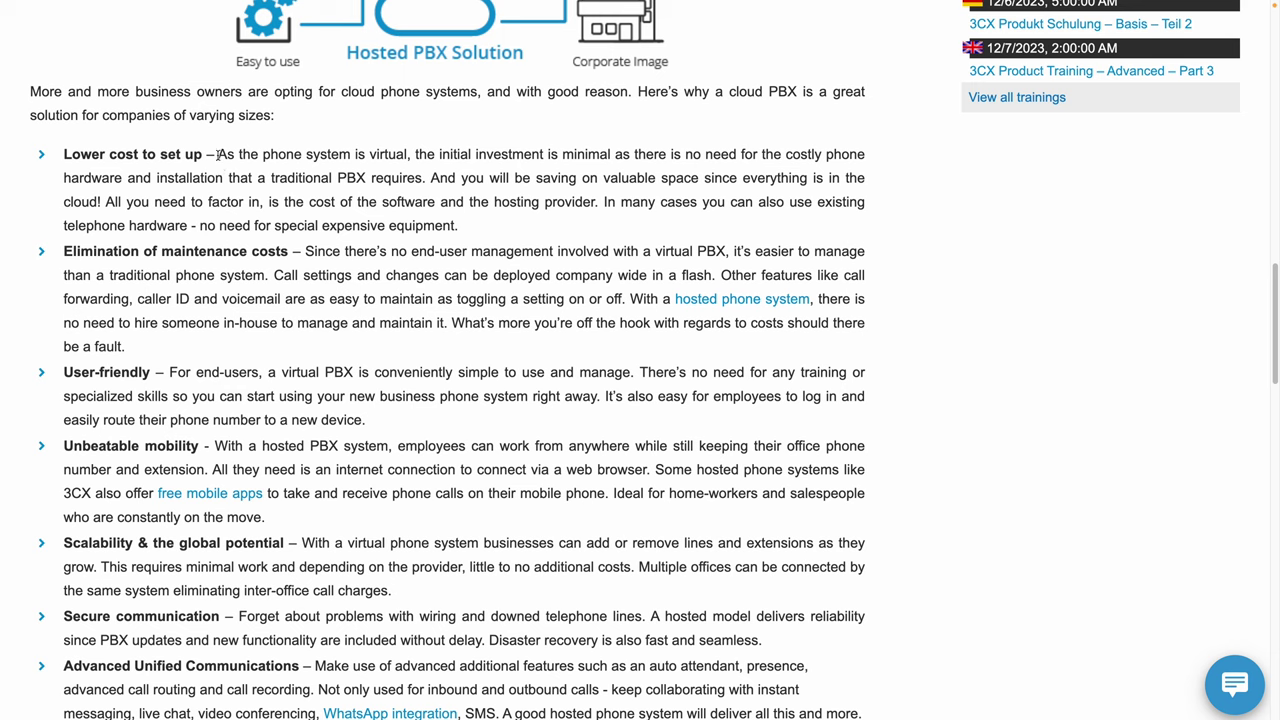
left_click_drag(217, 155, 654, 157)
left_click(630, 173)
left_click_drag(186, 178, 444, 180)
left_click(440, 175)
left_click_drag(317, 250, 63, 251)
left_click(376, 299)
Highlight the work-from-anywhere sentence under Unbeatable mobility.
scroll(381, 299, "down", 2)
mouse_move(151, 182)
left_mouse_down()
mouse_move(66, 180)
mouse_move(154, 178)
left_mouse_up()
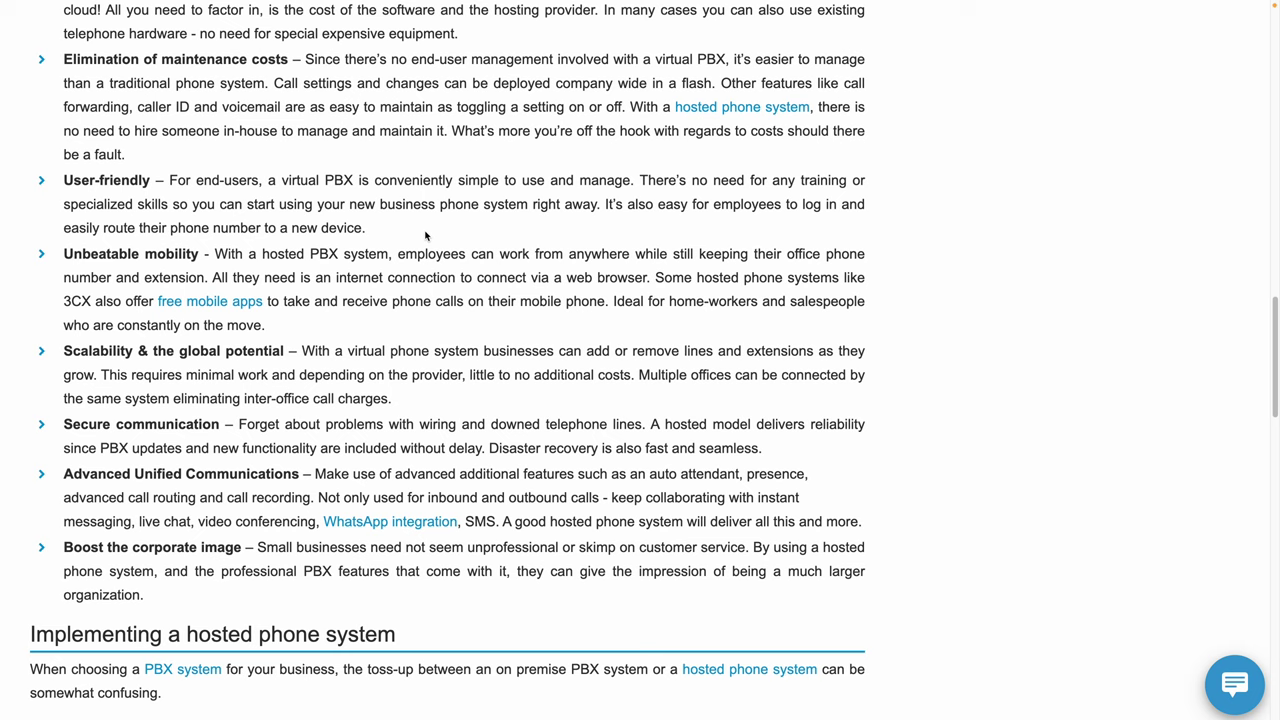
mouse_move(211, 254)
left_mouse_down()
mouse_move(820, 255)
mouse_move(211, 256)
mouse_move(191, 276)
mouse_move(209, 276)
left_mouse_up()
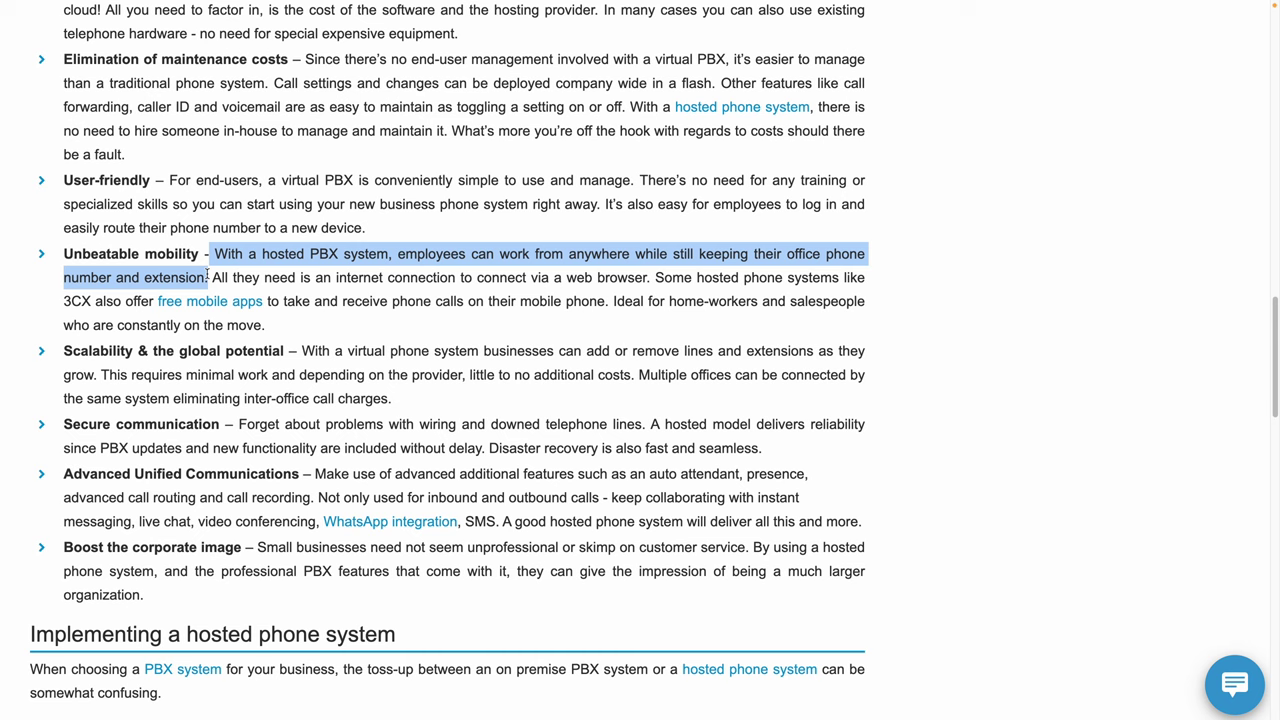
left_click(438, 398)
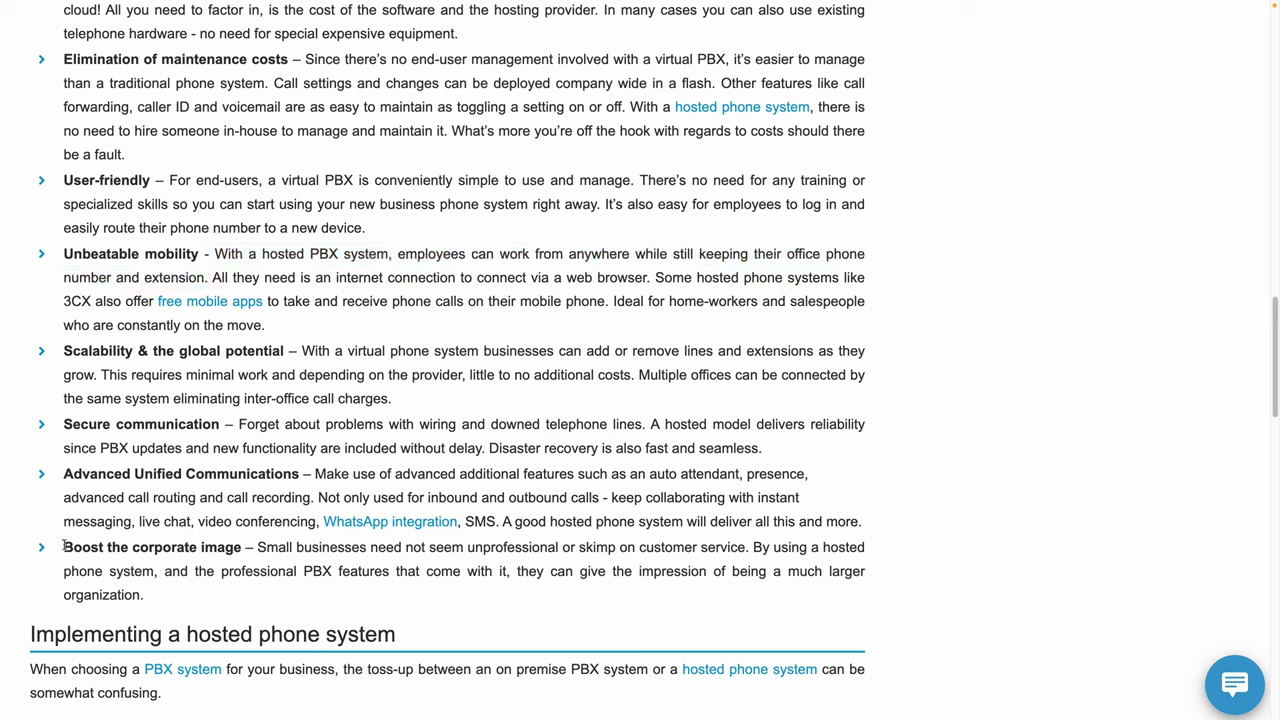
Highlight the Boost the corporate image paragraph and its larger-organization sentence.
left_click_drag(63, 546, 548, 590)
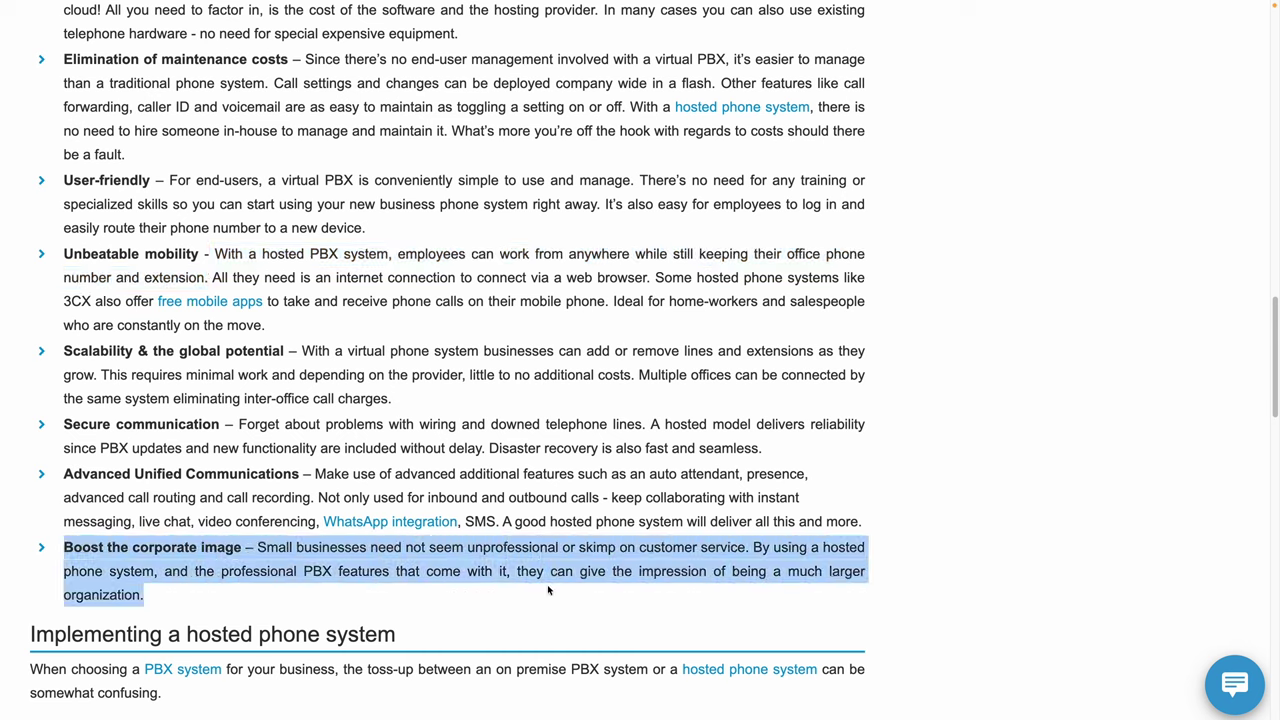
left_click(314, 567)
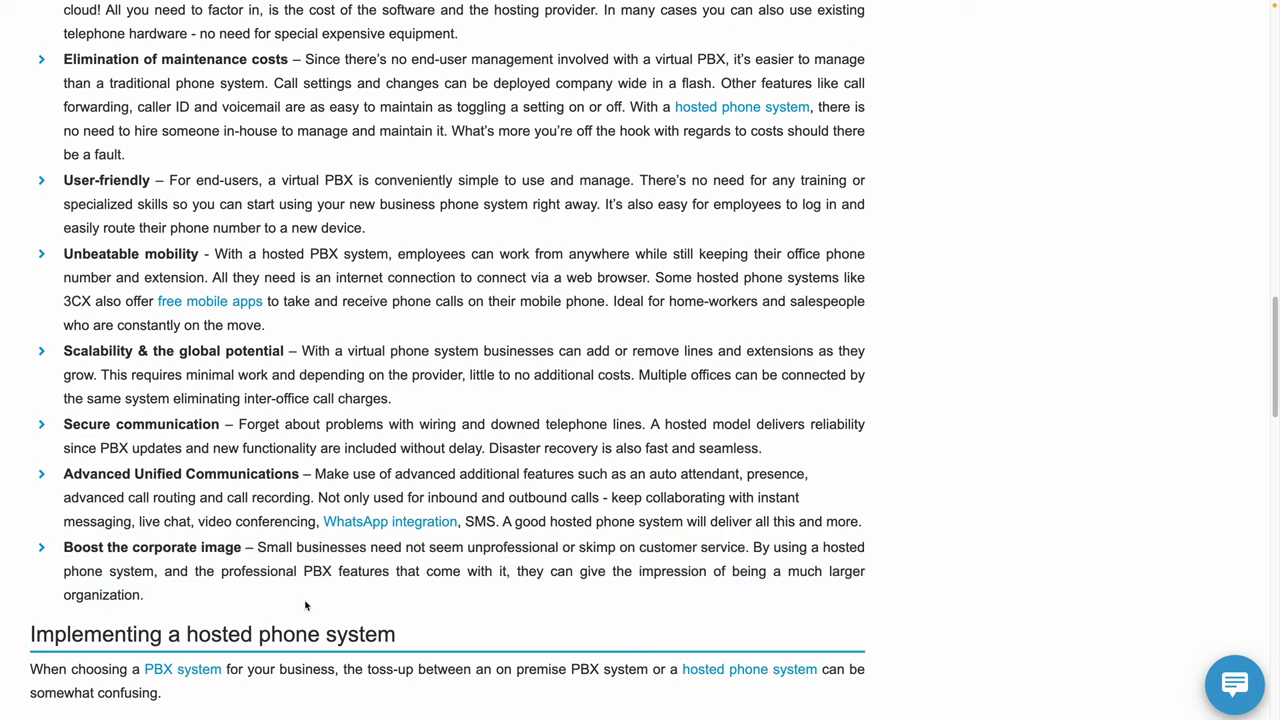
left_click_drag(241, 547, 129, 548)
left_click(150, 548)
left_click_drag(516, 572, 866, 588)
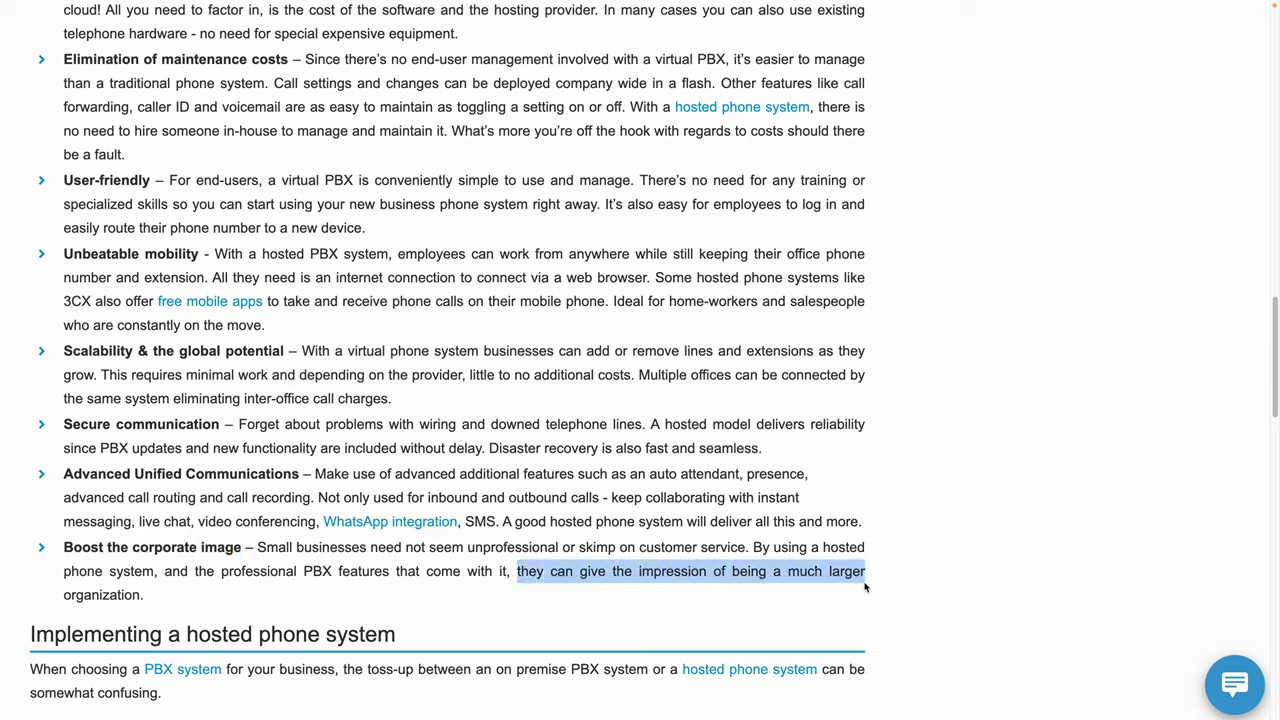
left_click_drag(194, 600, 64, 597)
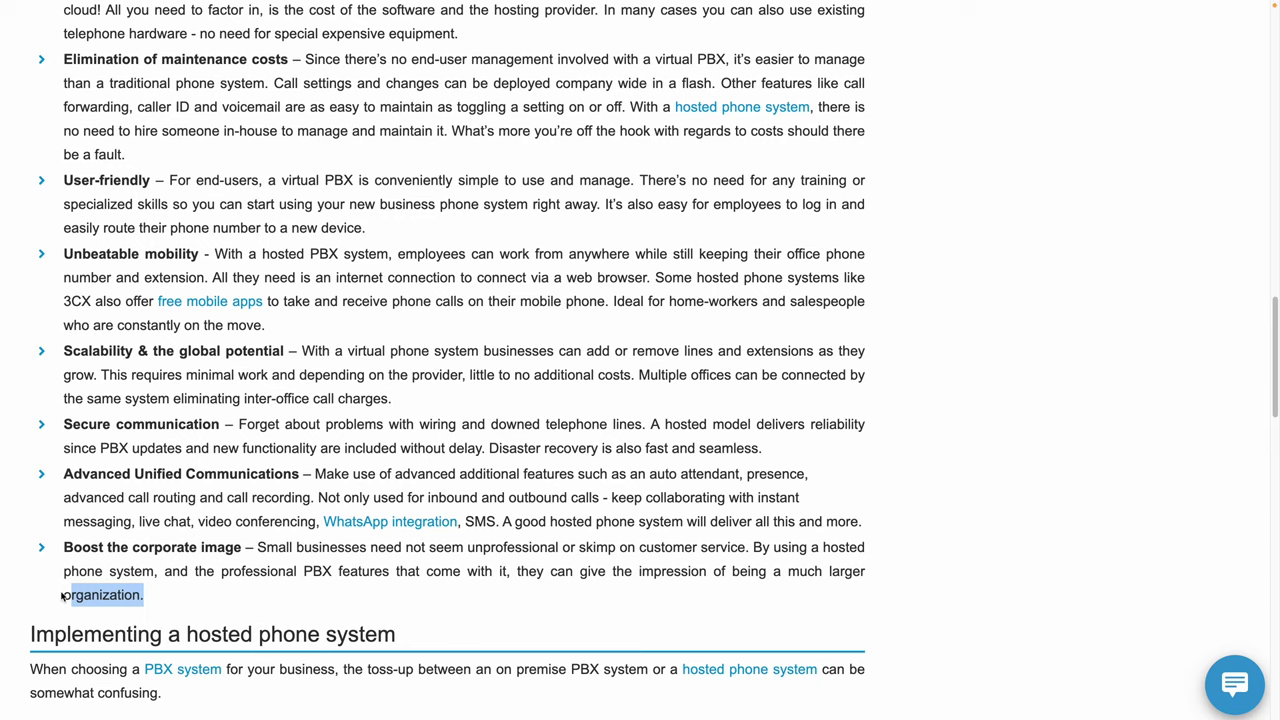
left_click(148, 586)
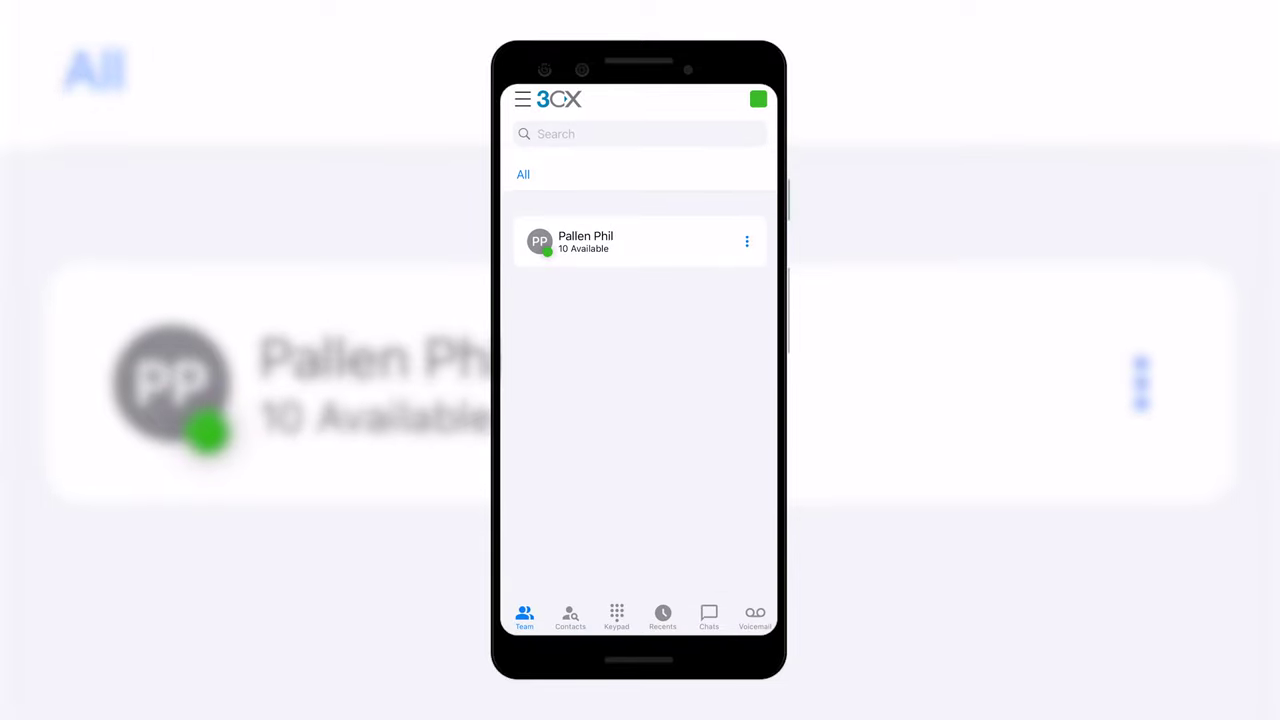
From the keypad, schedule a video-enabled meeting named 'Meeting' in the app settings.
left_click(616, 617)
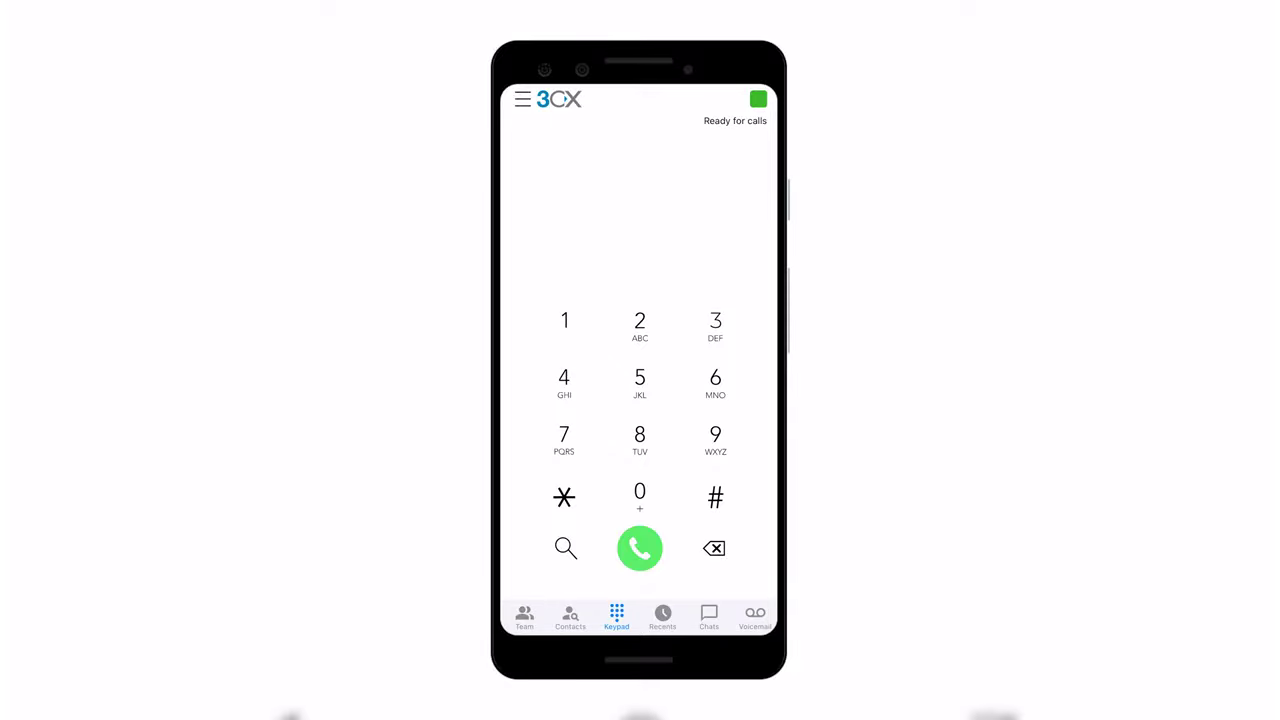
left_click(522, 99)
left_click(564, 254)
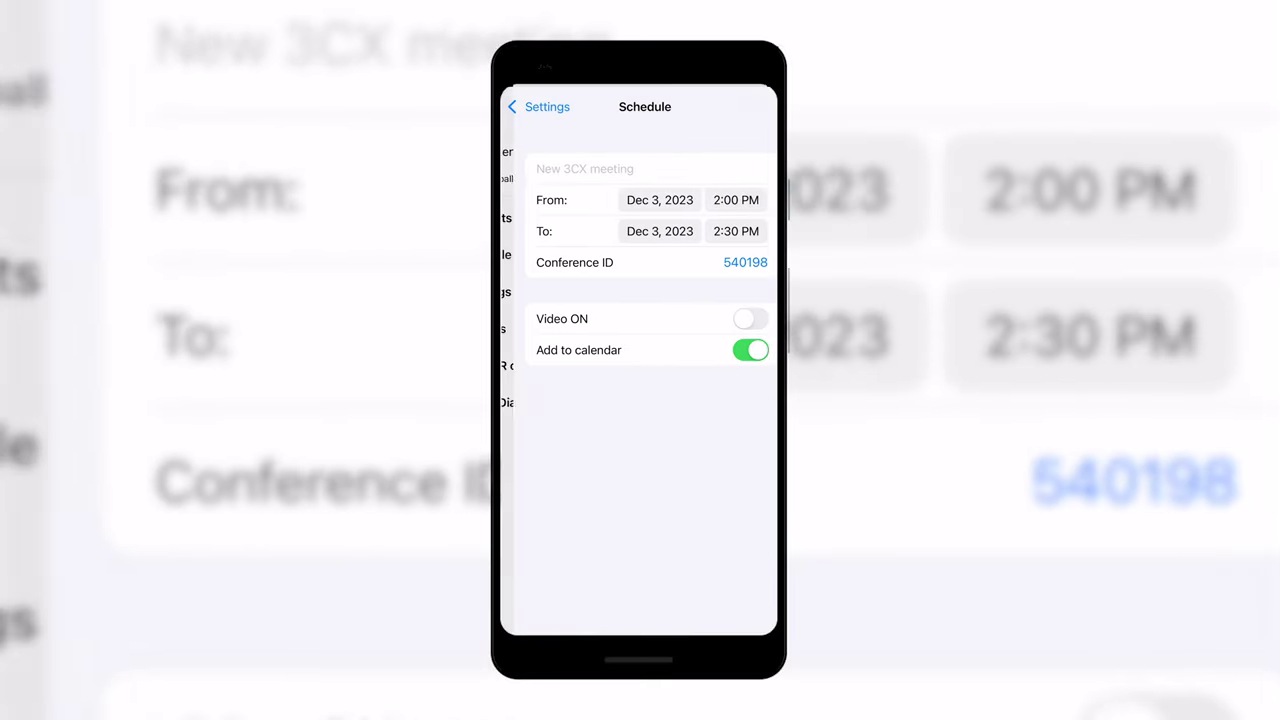
left_click(738, 318)
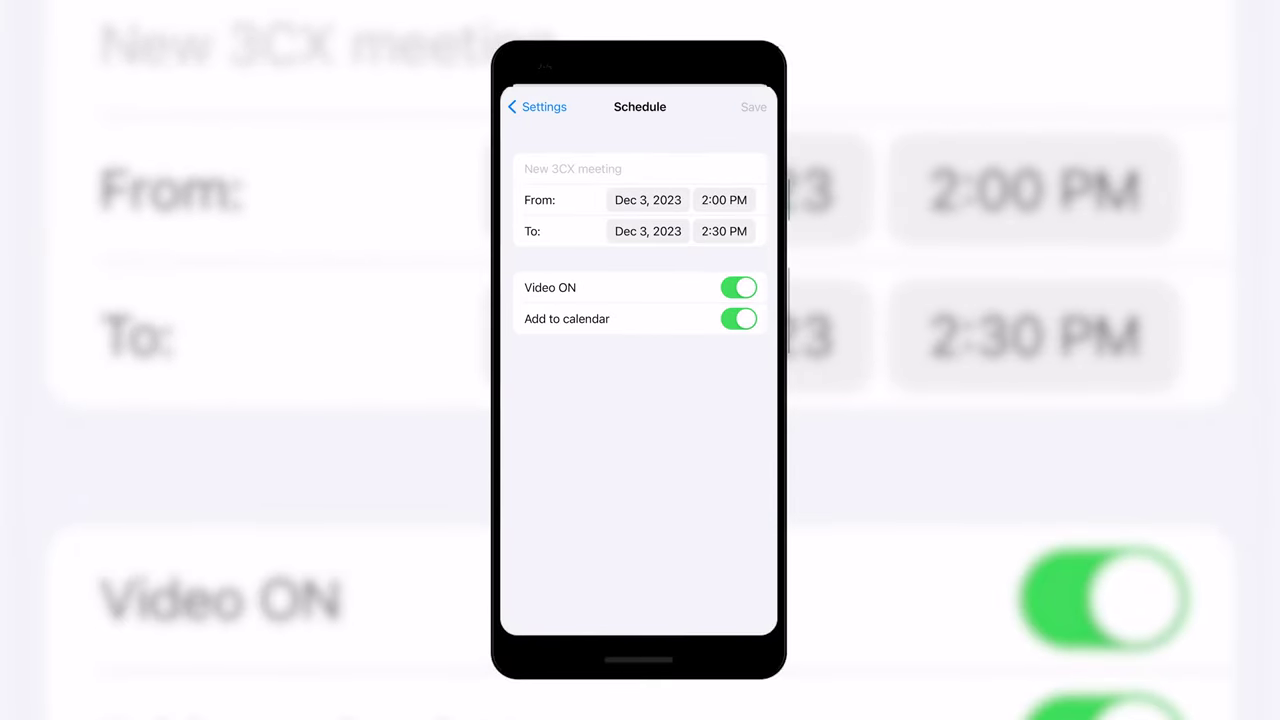
left_click(572, 168)
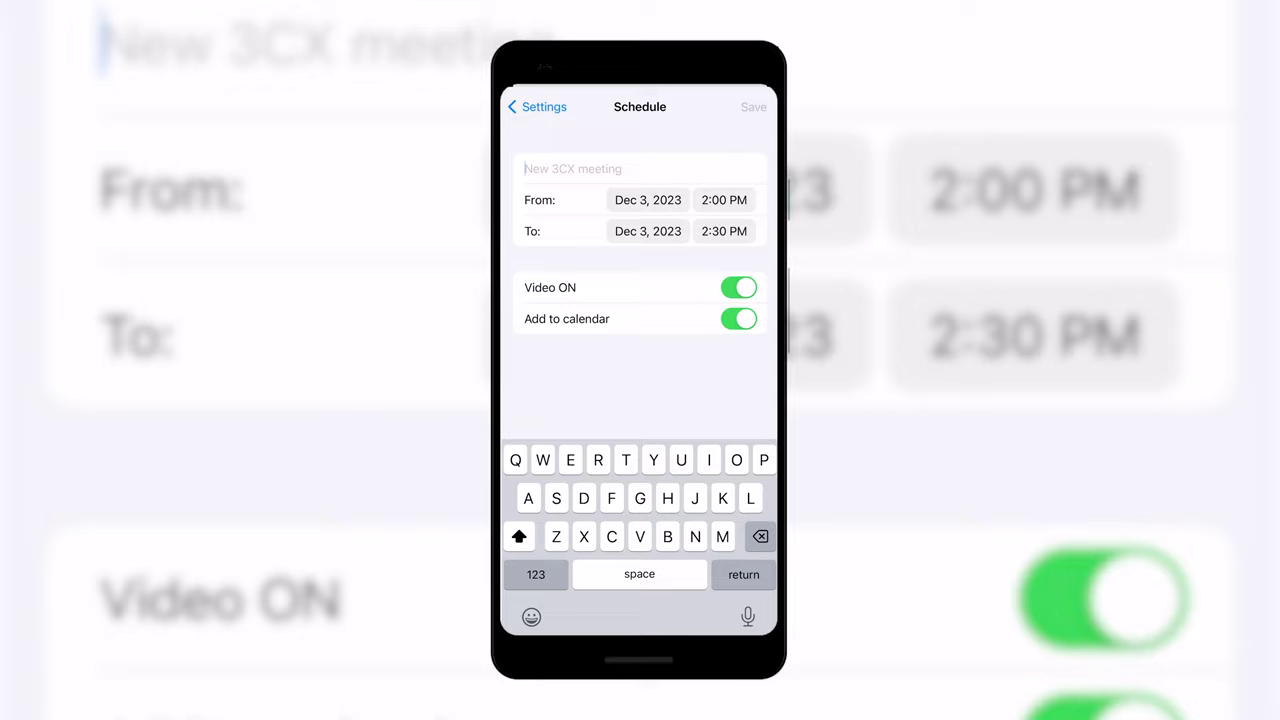
type("Meeting")
Return to the keypad and set the presence status to Away.
left_click(538, 106)
left_click(750, 106)
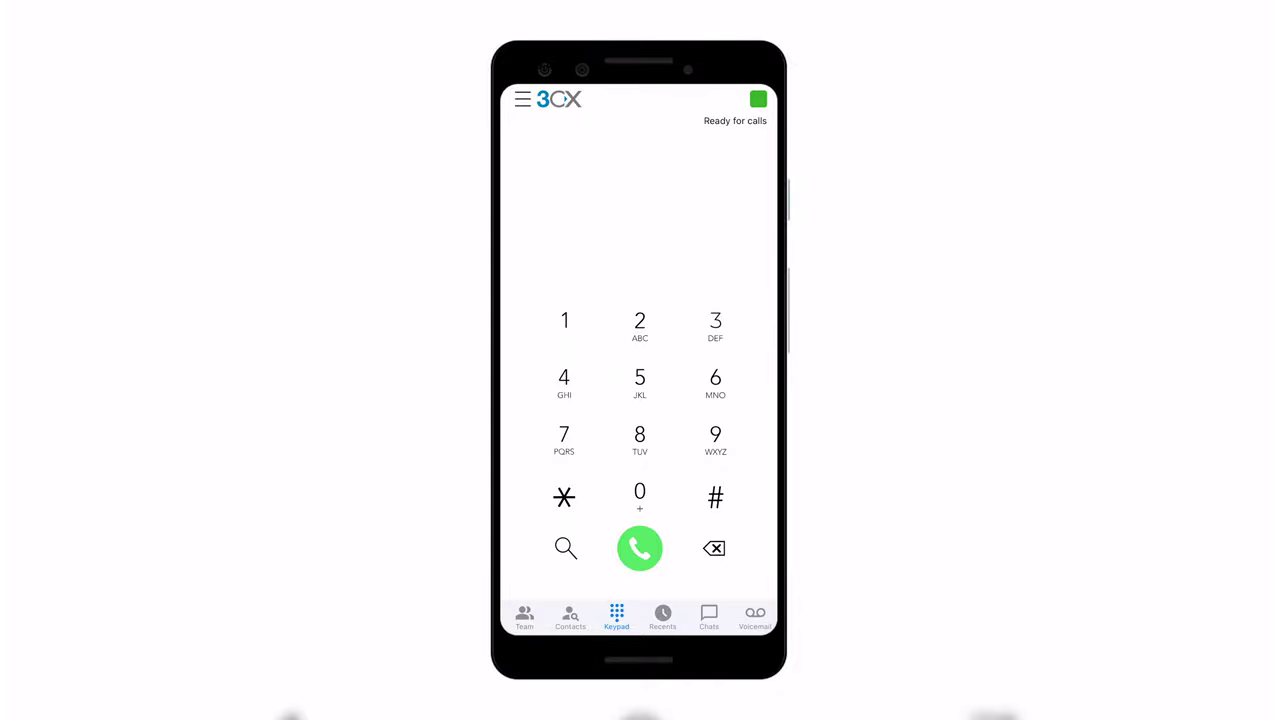
left_click(758, 98)
left_click(557, 268)
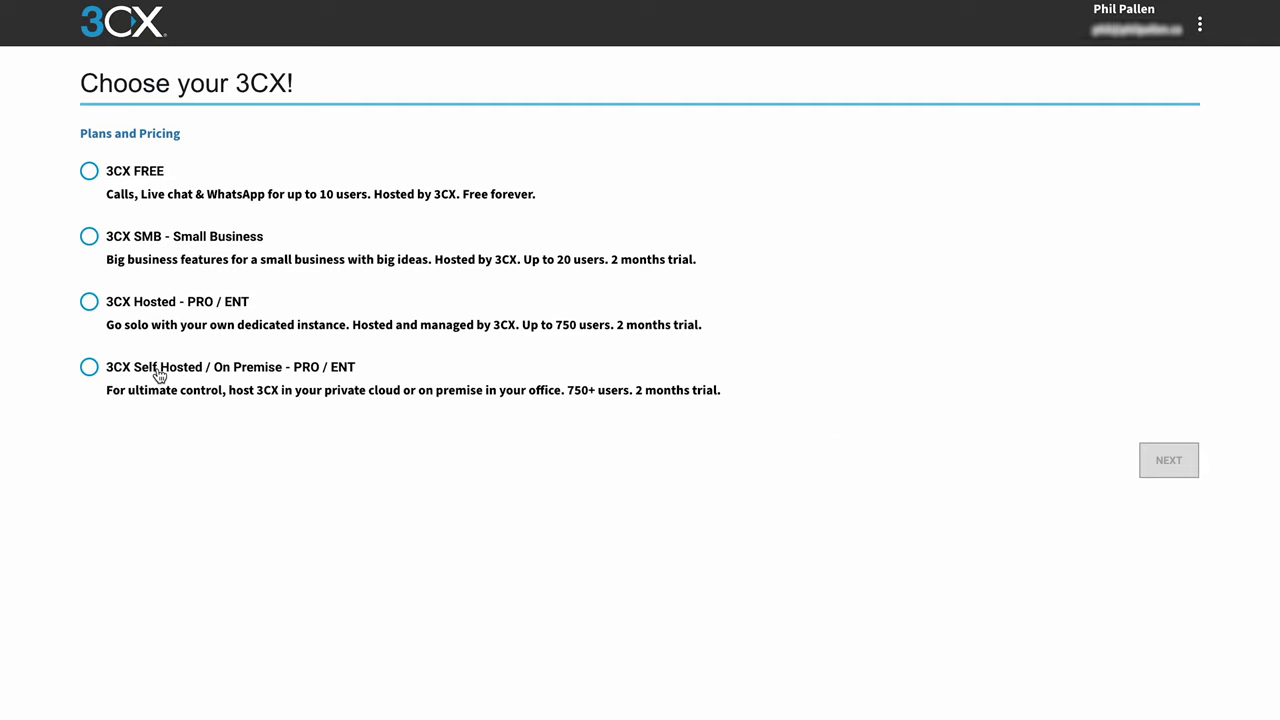
Select the 3CX Hosted - PRO / ENT plan and proceed with it.
left_click(91, 303)
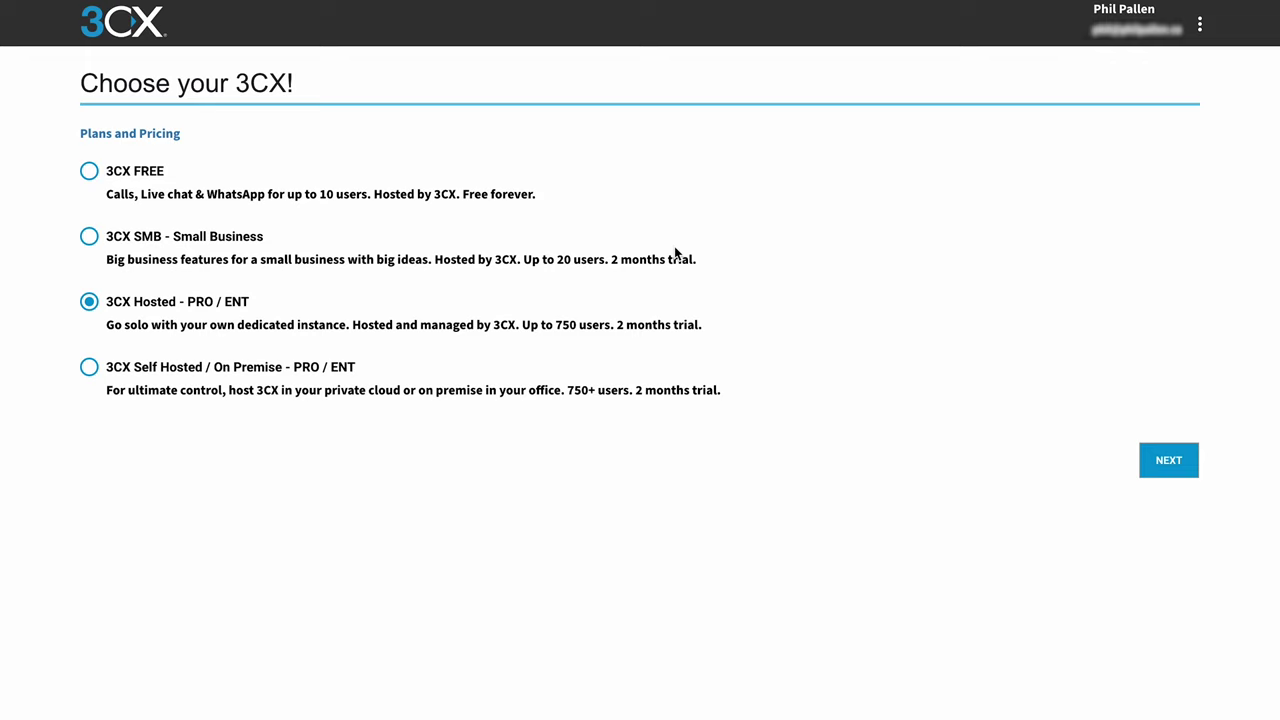
left_click_drag(107, 324, 300, 340)
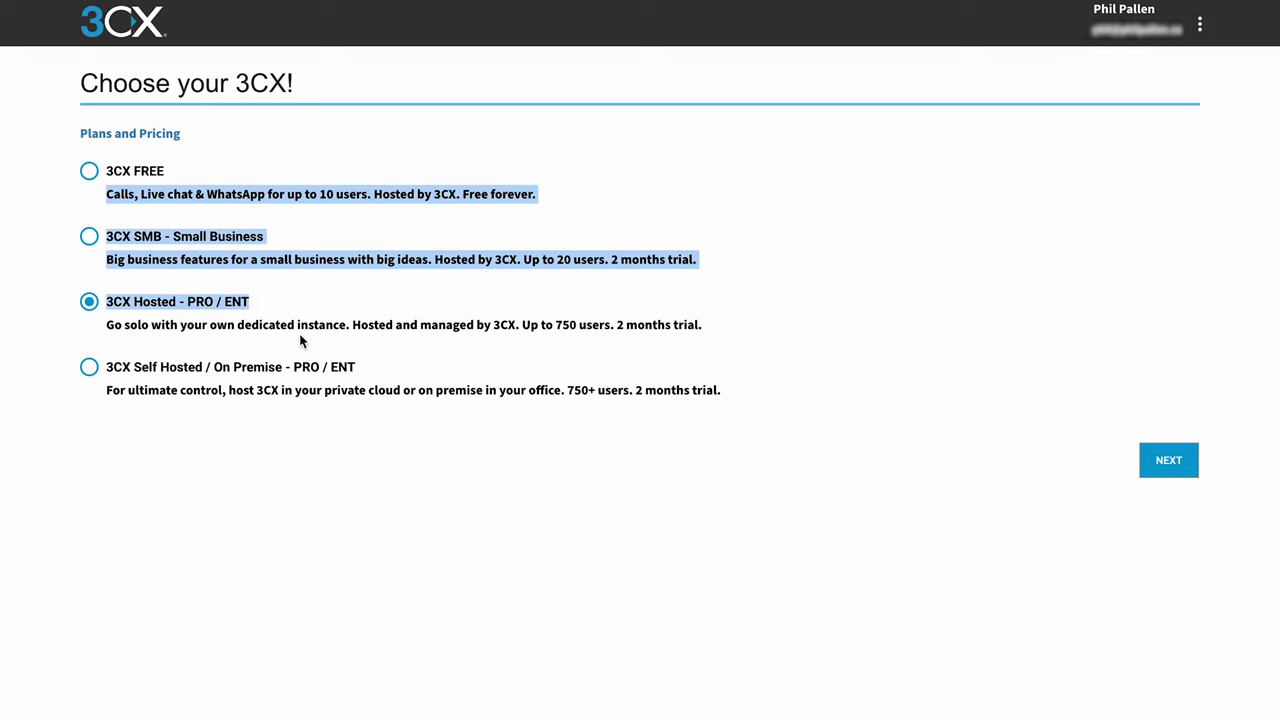
left_click(362, 331)
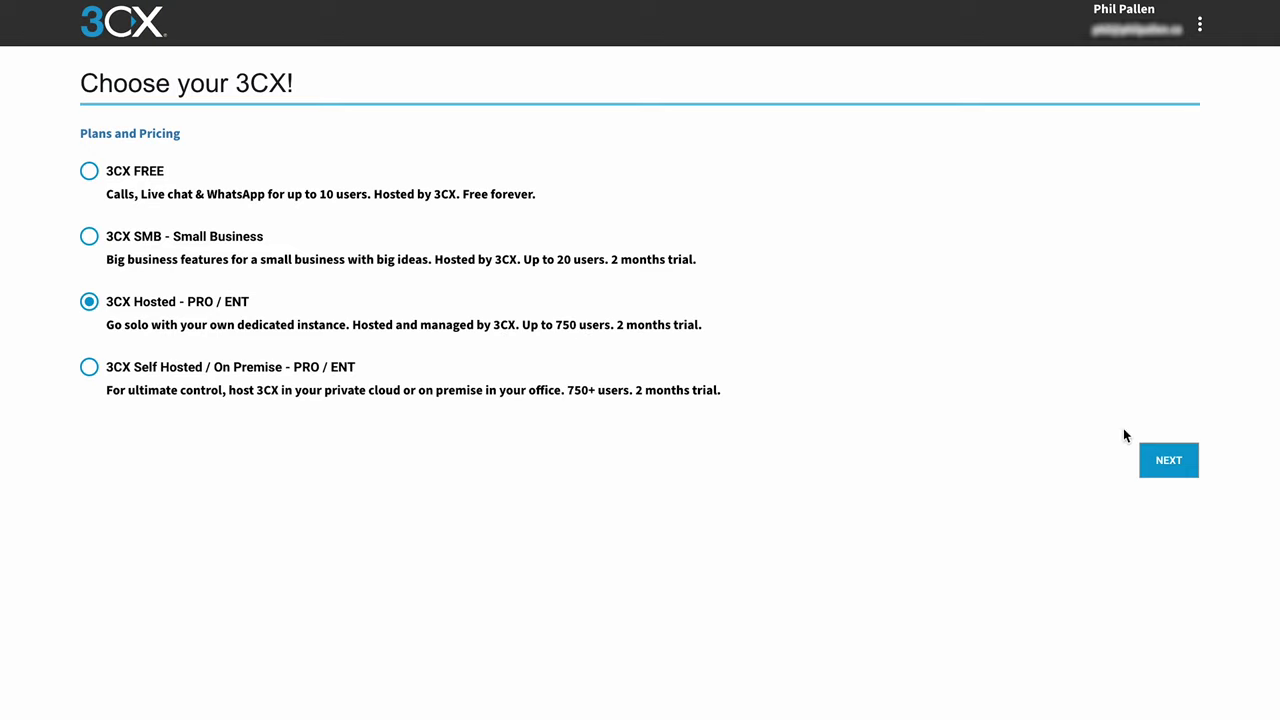
left_click(1178, 466)
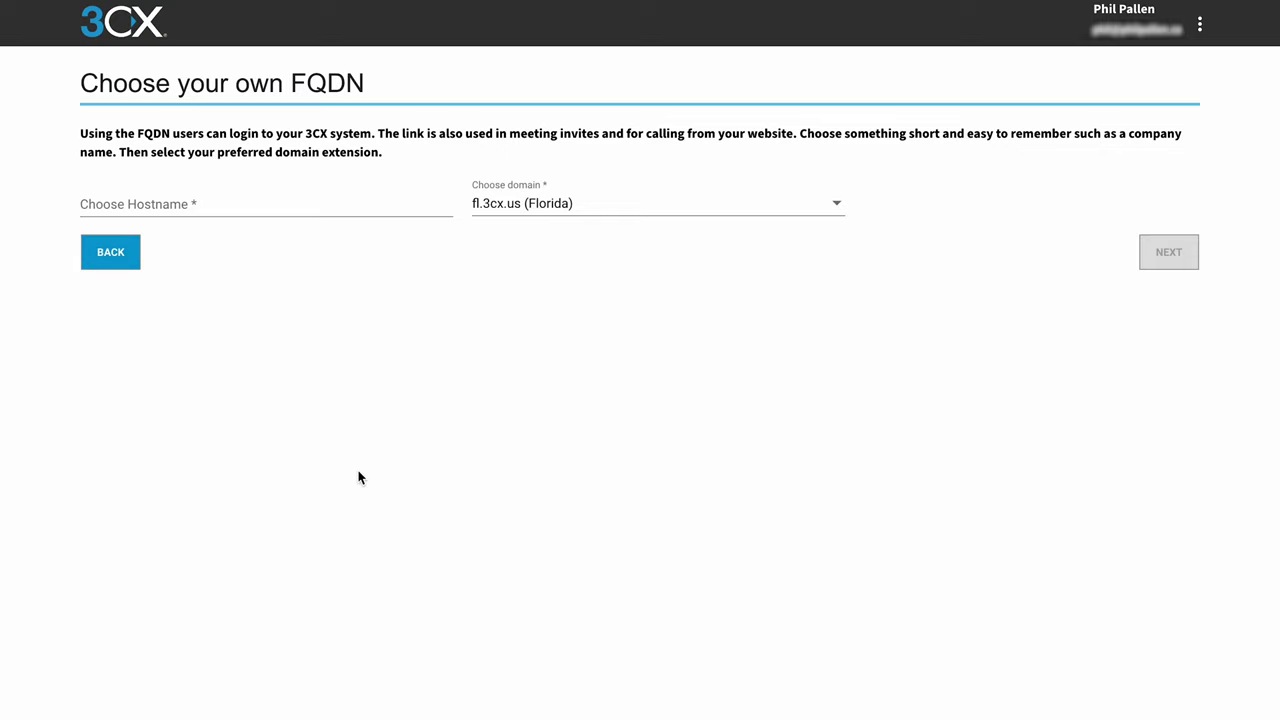
Enter a system hostname, keep the fl.3cx.us (Florida) domain, and proceed.
left_click(266, 204)
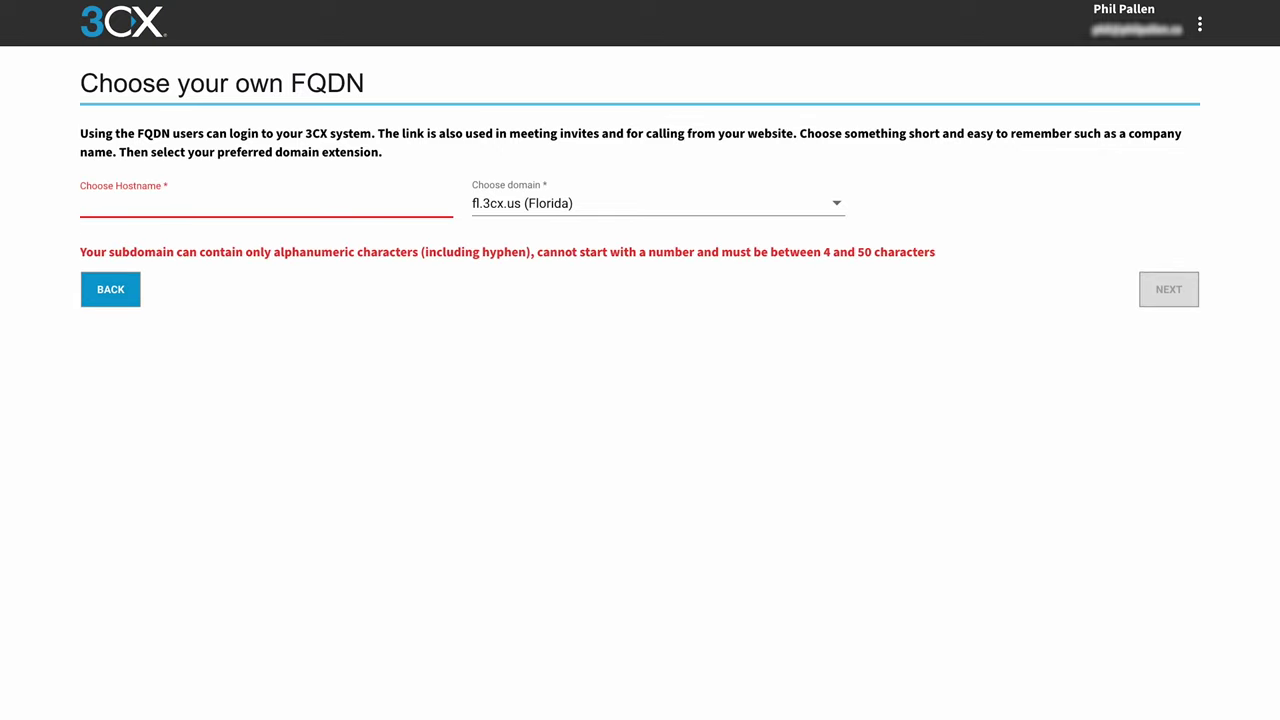
type("philpallen")
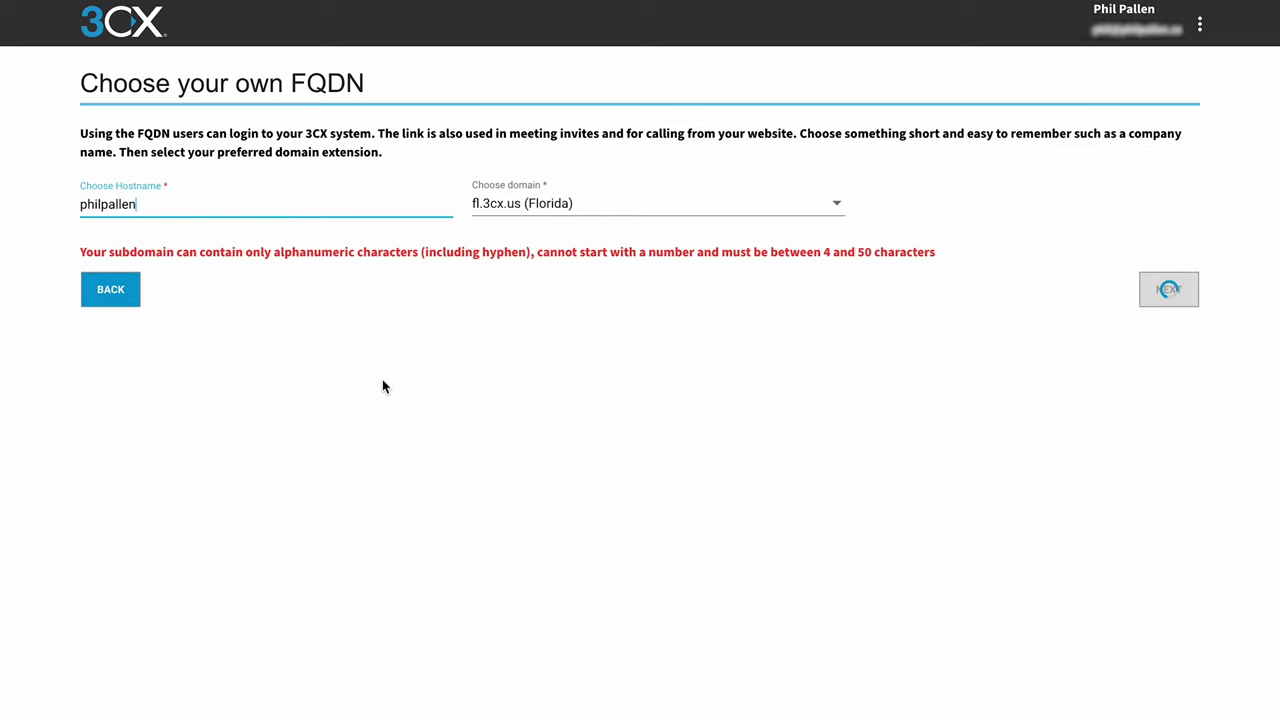
left_click(385, 388)
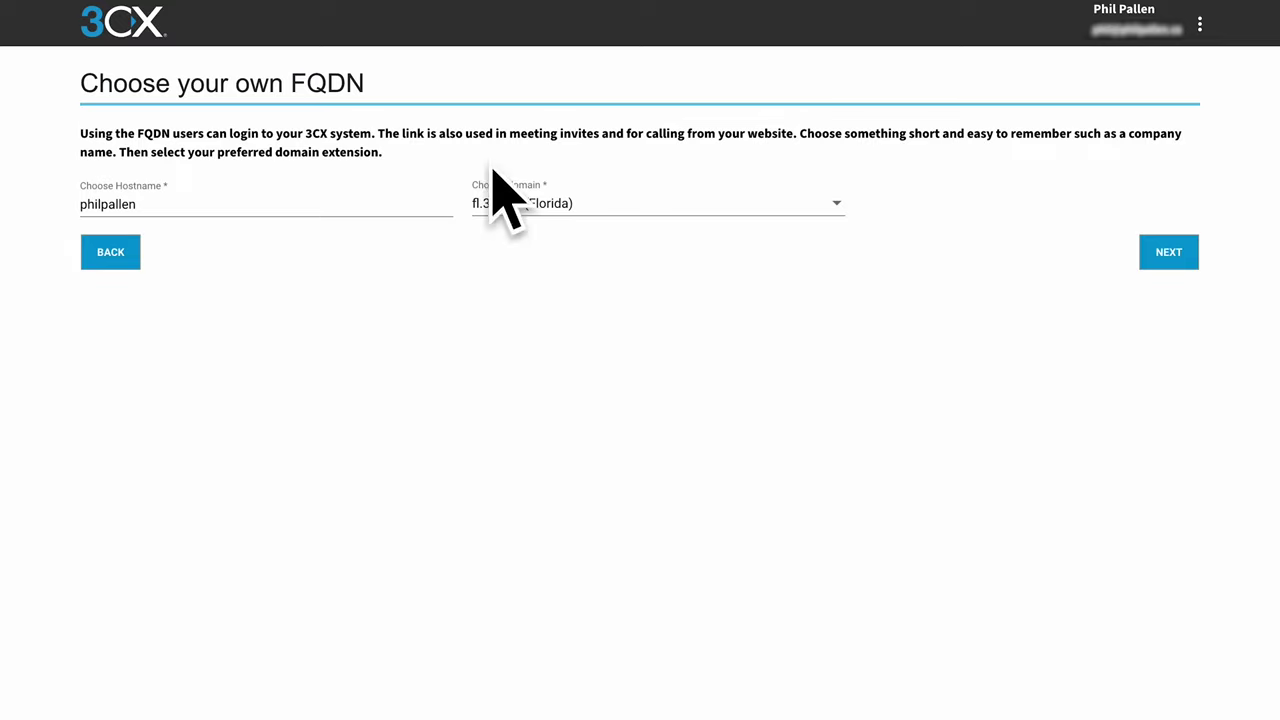
left_click(543, 197)
left_click(527, 216)
left_click(1184, 265)
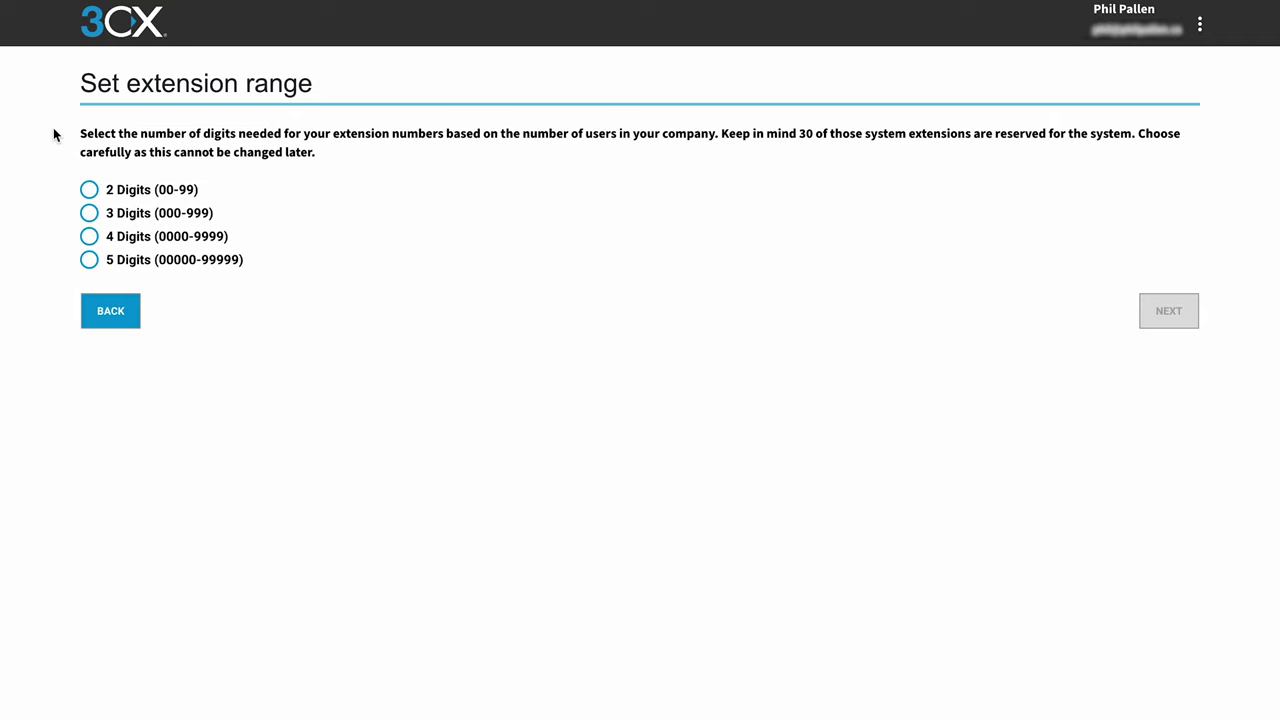
Choose the 2 Digits (00-99) extension range, noting the 30 reserved extensions, and proceed.
left_click_drag(68, 96, 363, 96)
left_click(357, 101)
left_click_drag(792, 140, 1132, 135)
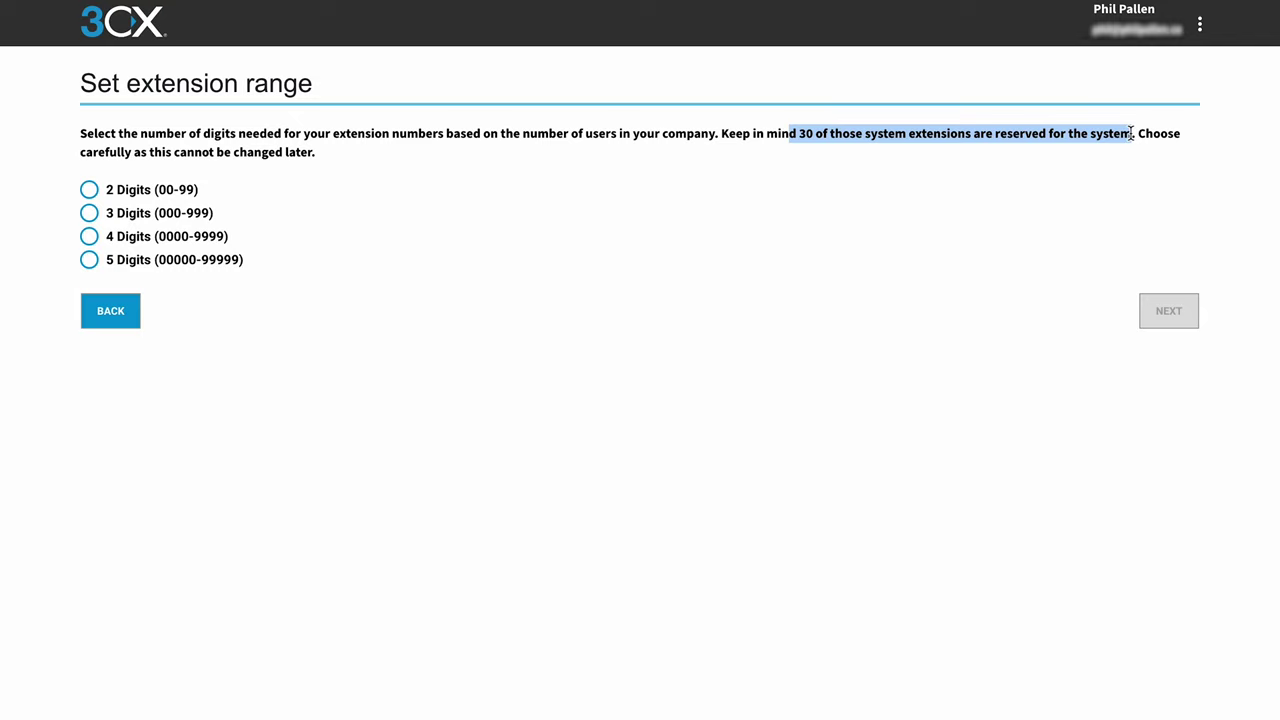
left_click(1114, 144)
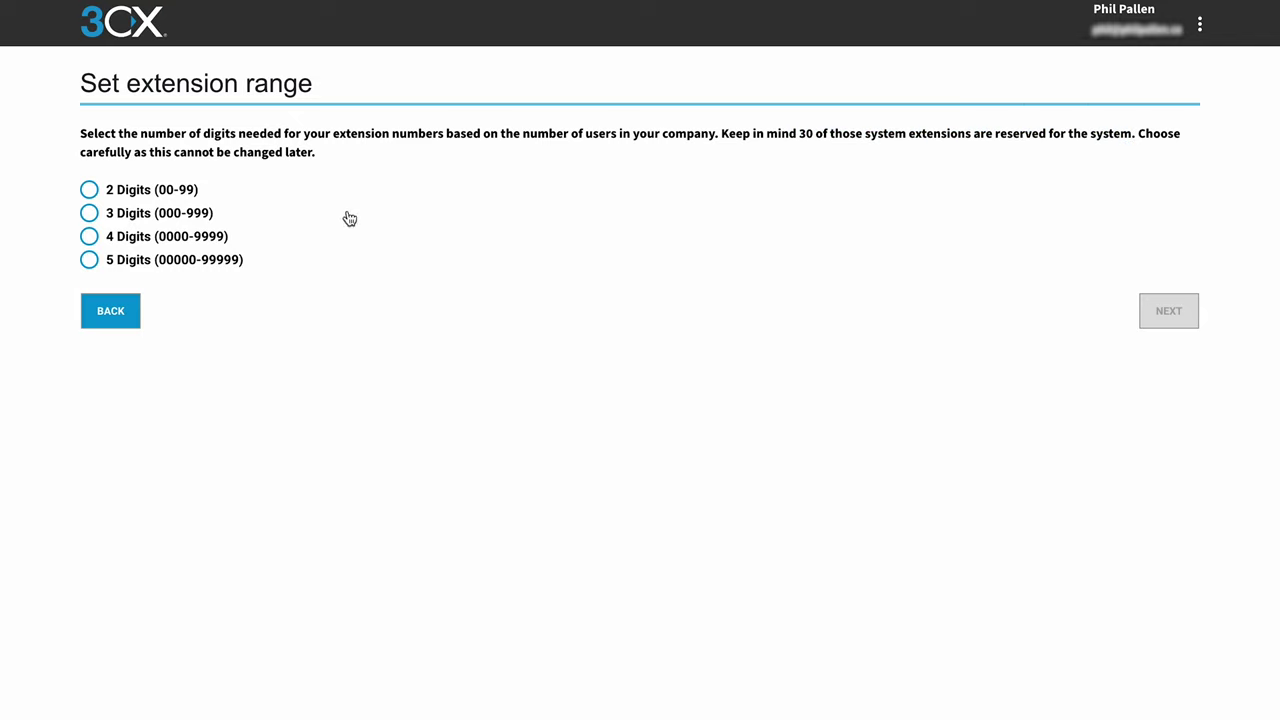
left_click(90, 191)
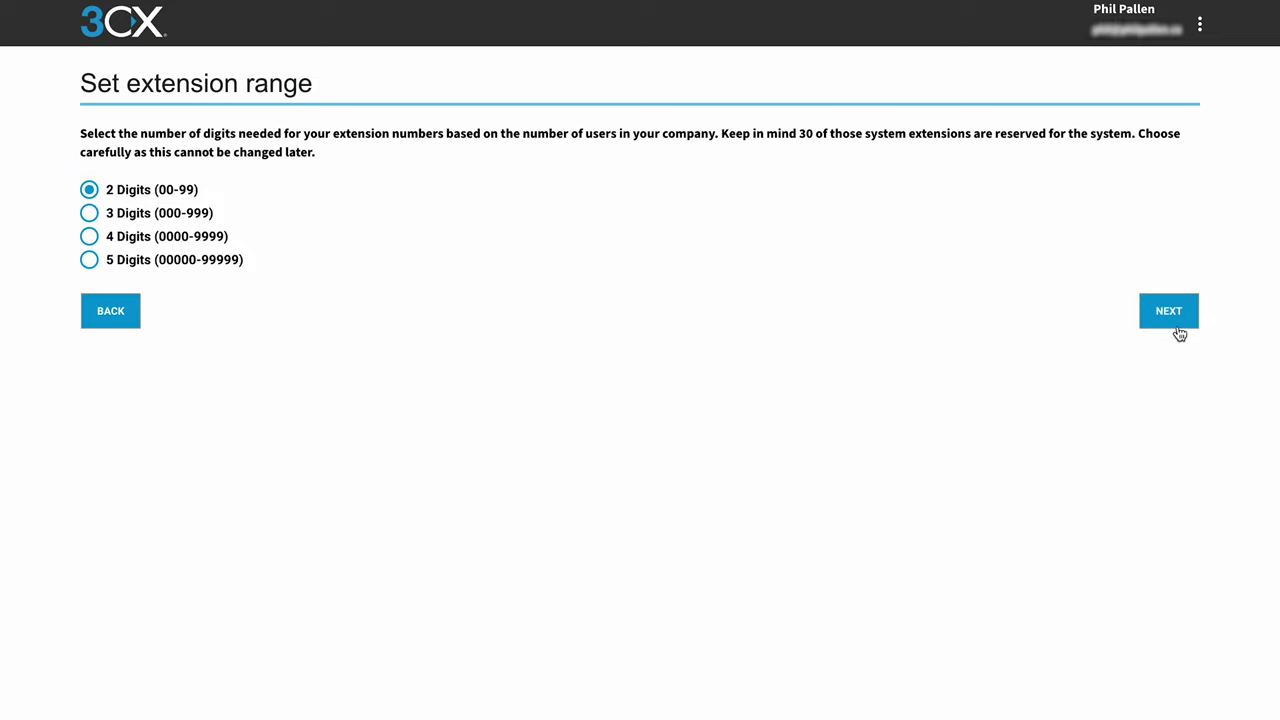
left_click(1170, 318)
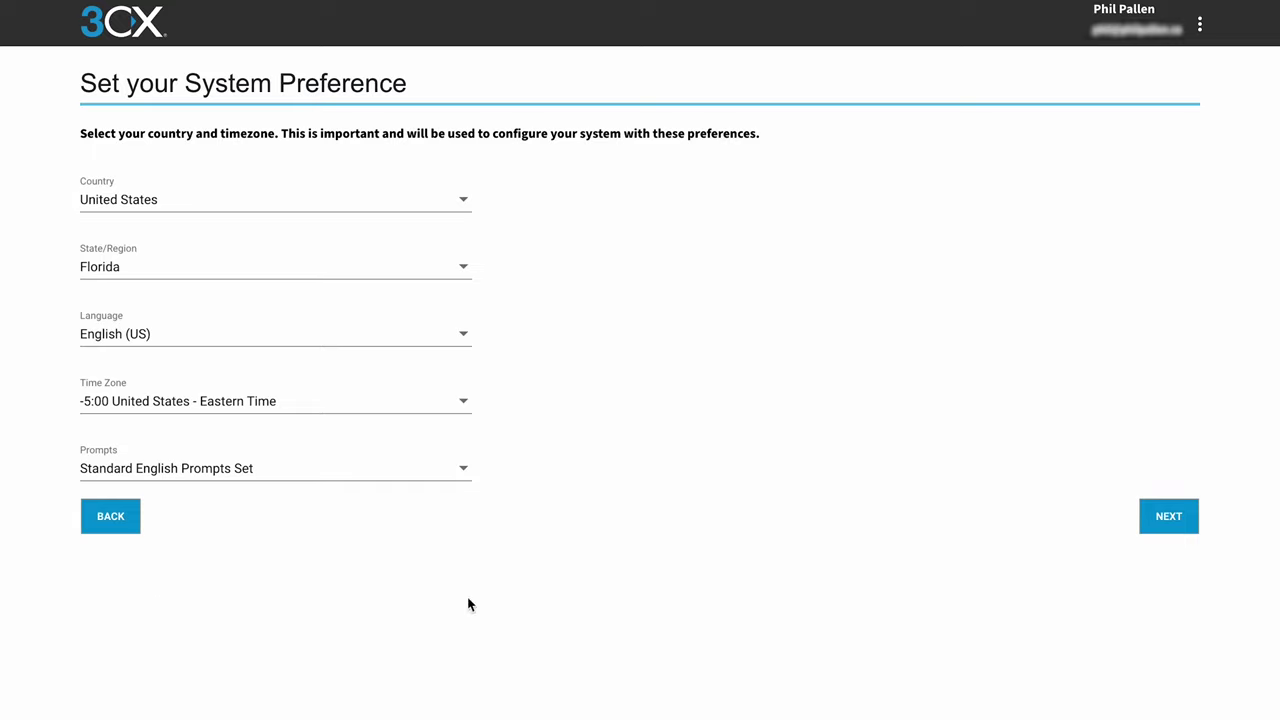
Accept the United States, Florida, Eastern Time preferences and create the Version 20 system.
left_click(214, 178)
left_click(1169, 516)
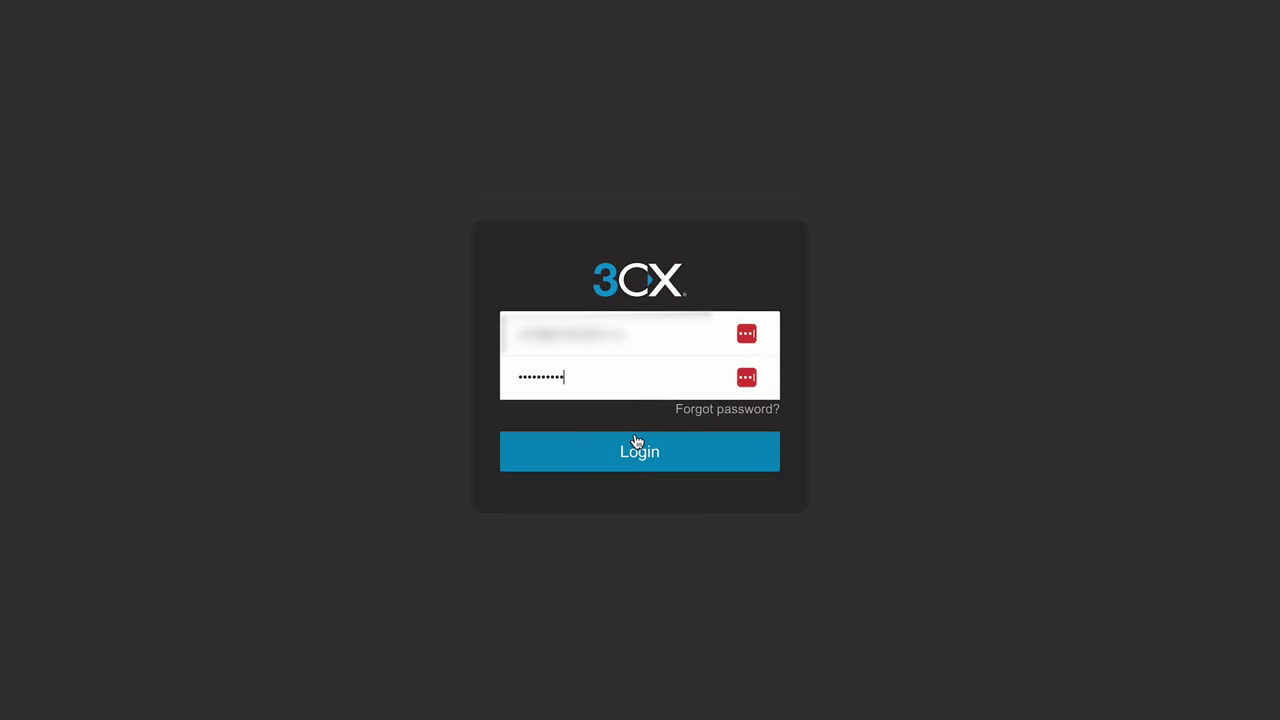
Log in to the new 3CX system with the prefilled credentials.
left_click(637, 442)
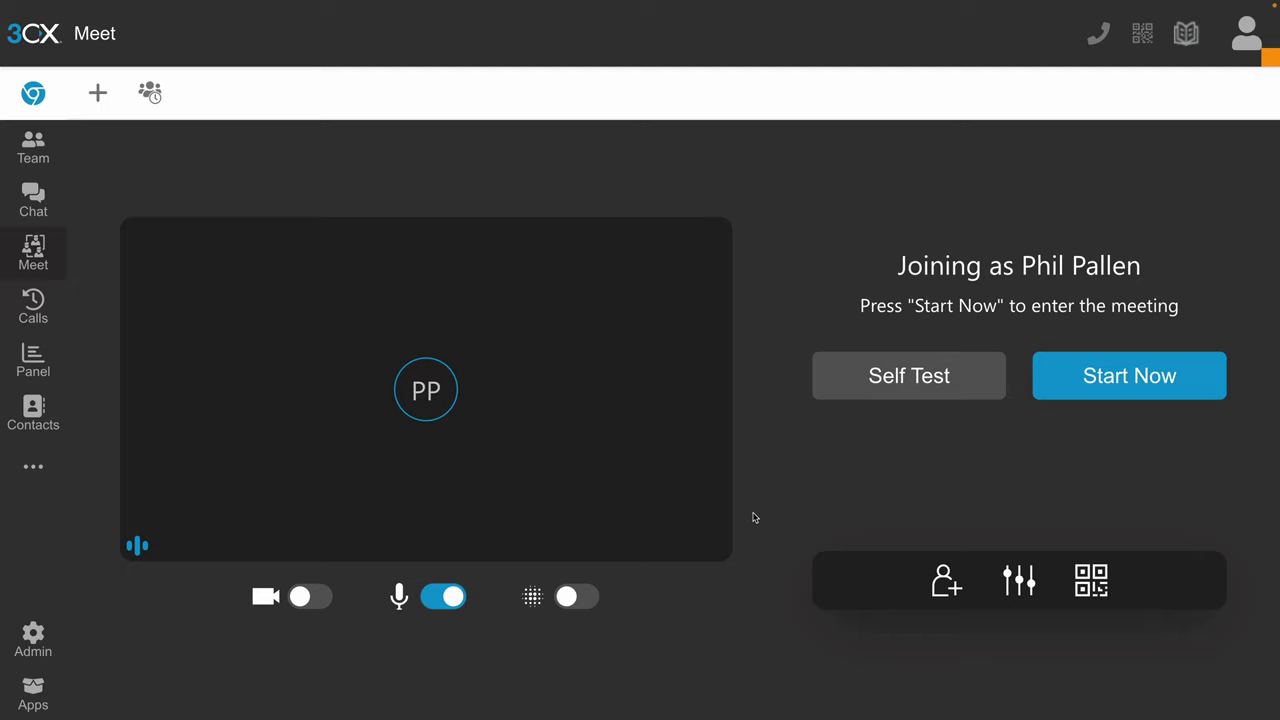
Switch to the Panel view showing the empty call list and extension 10's agent status.
left_click(34, 366)
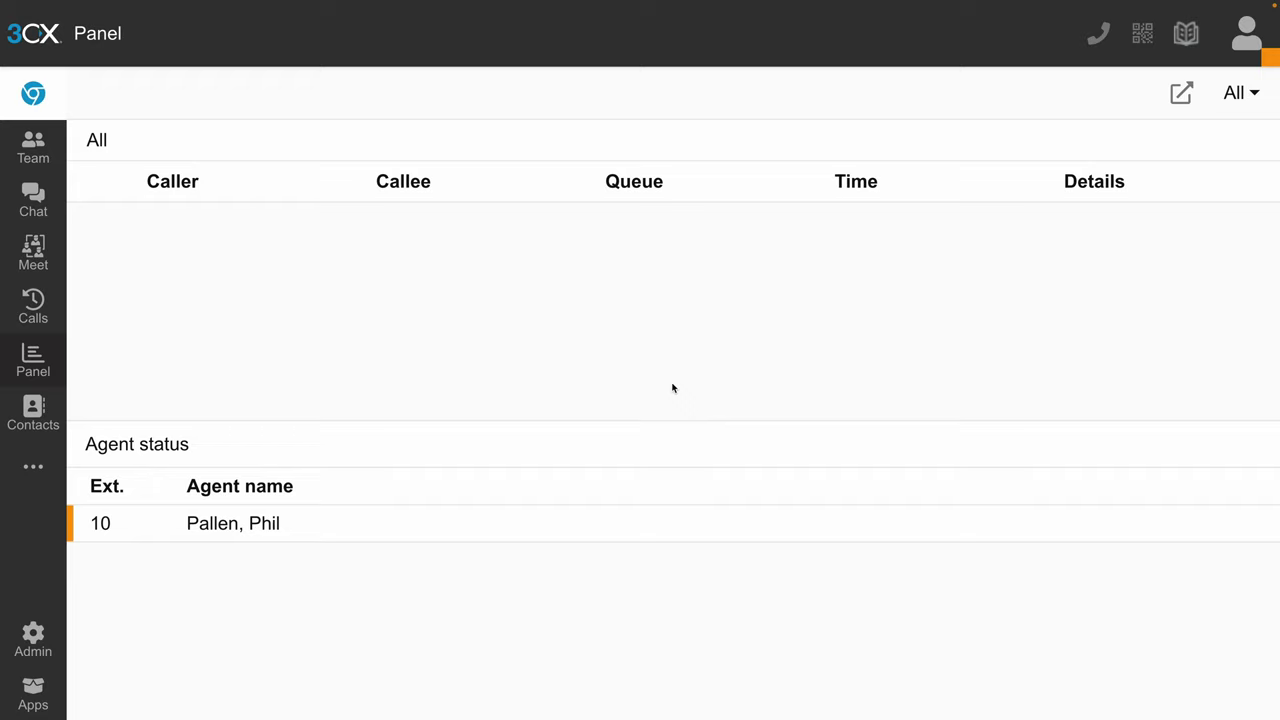
Go to the Admin console's Users page from the left sidebar.
left_click(33, 640)
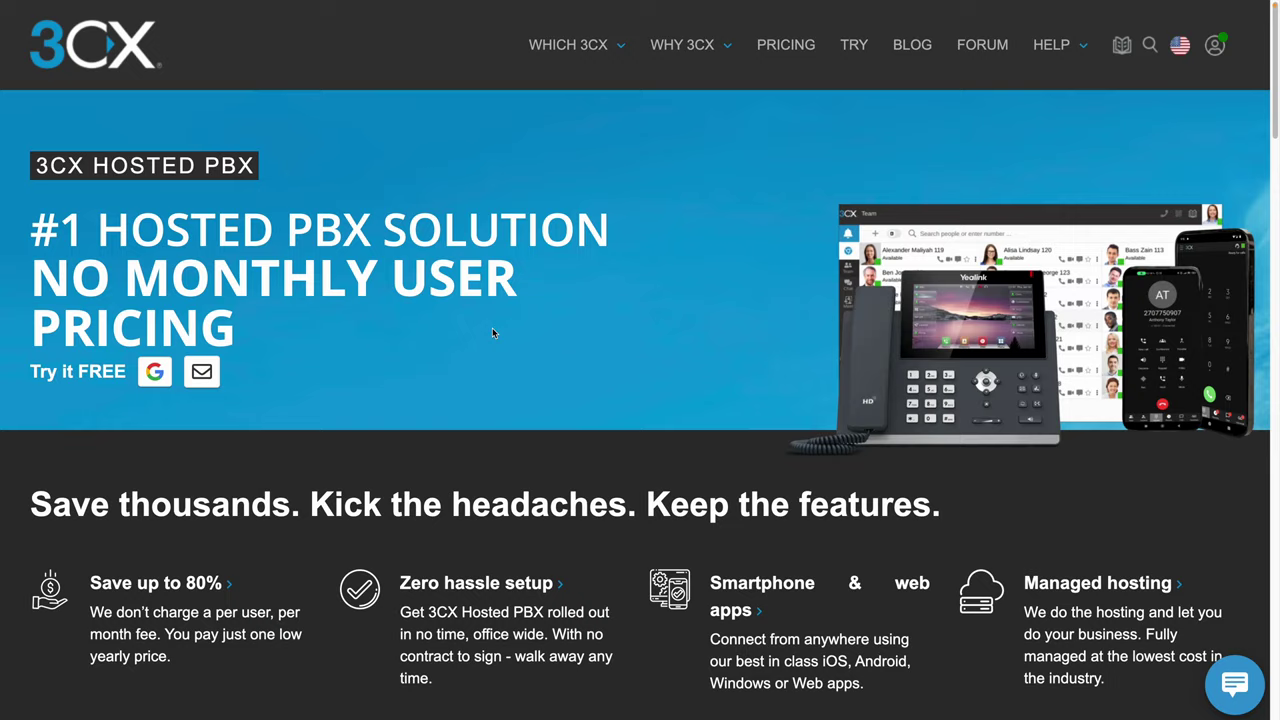
scroll(492, 333, "down", 6)
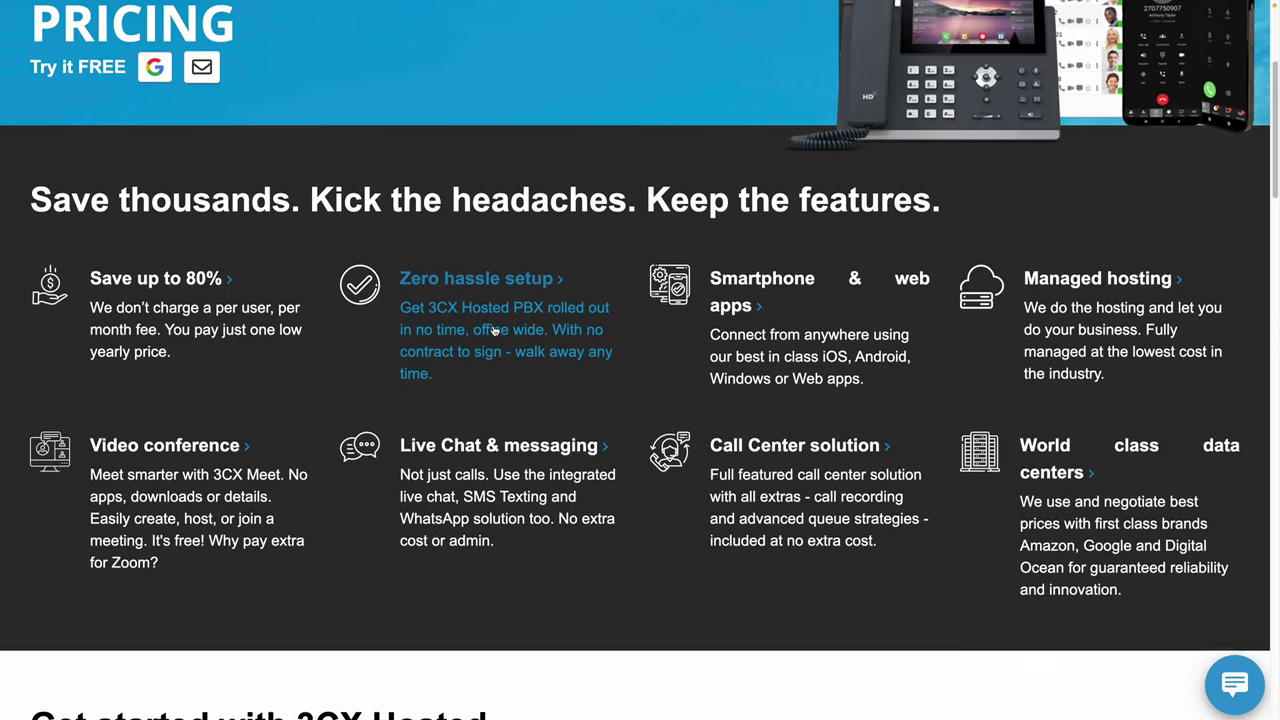
scroll(422, 373, "up", 5)
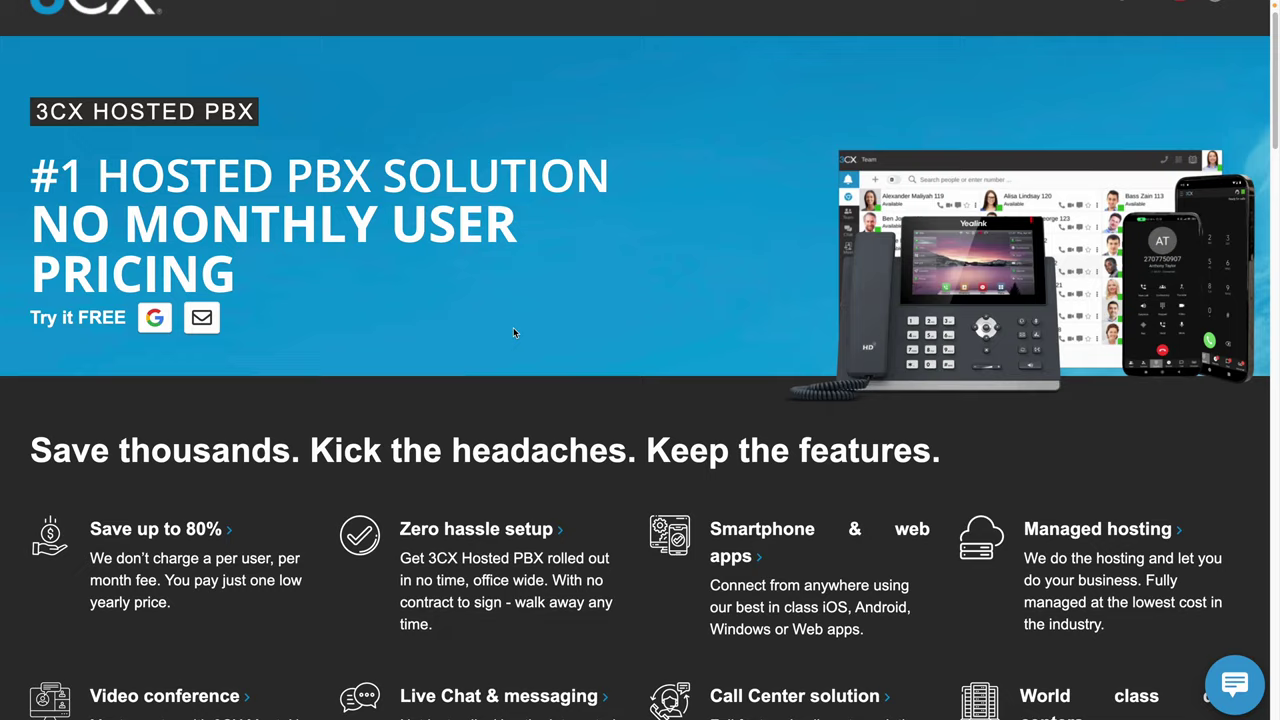
scroll(515, 330, "down", 2)
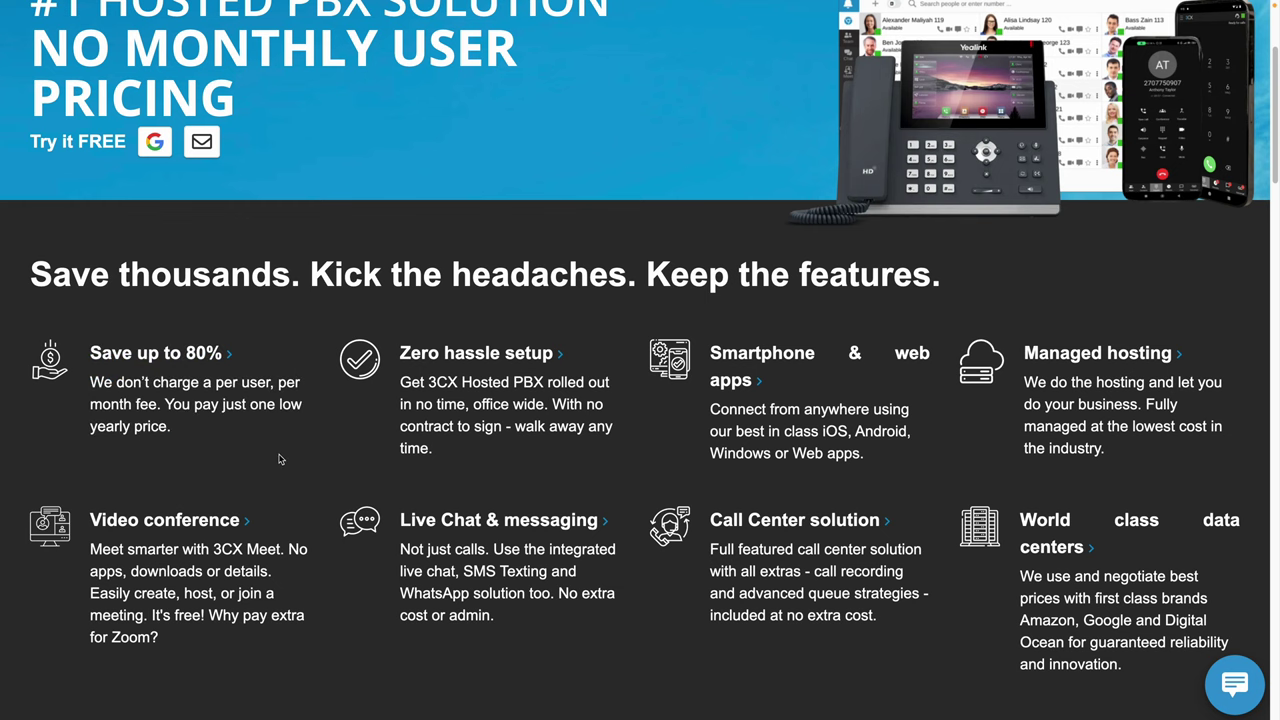
scroll(300, 455, "down", 4)
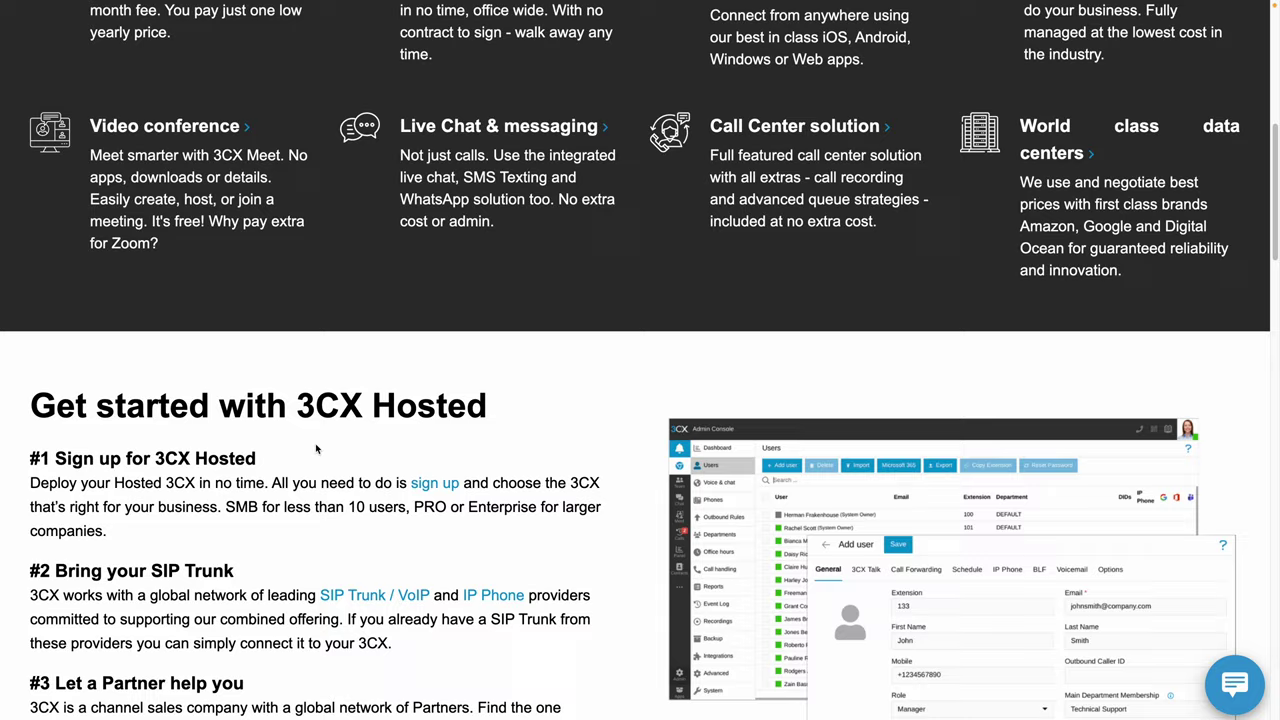
scroll(316, 449, "down", 2)
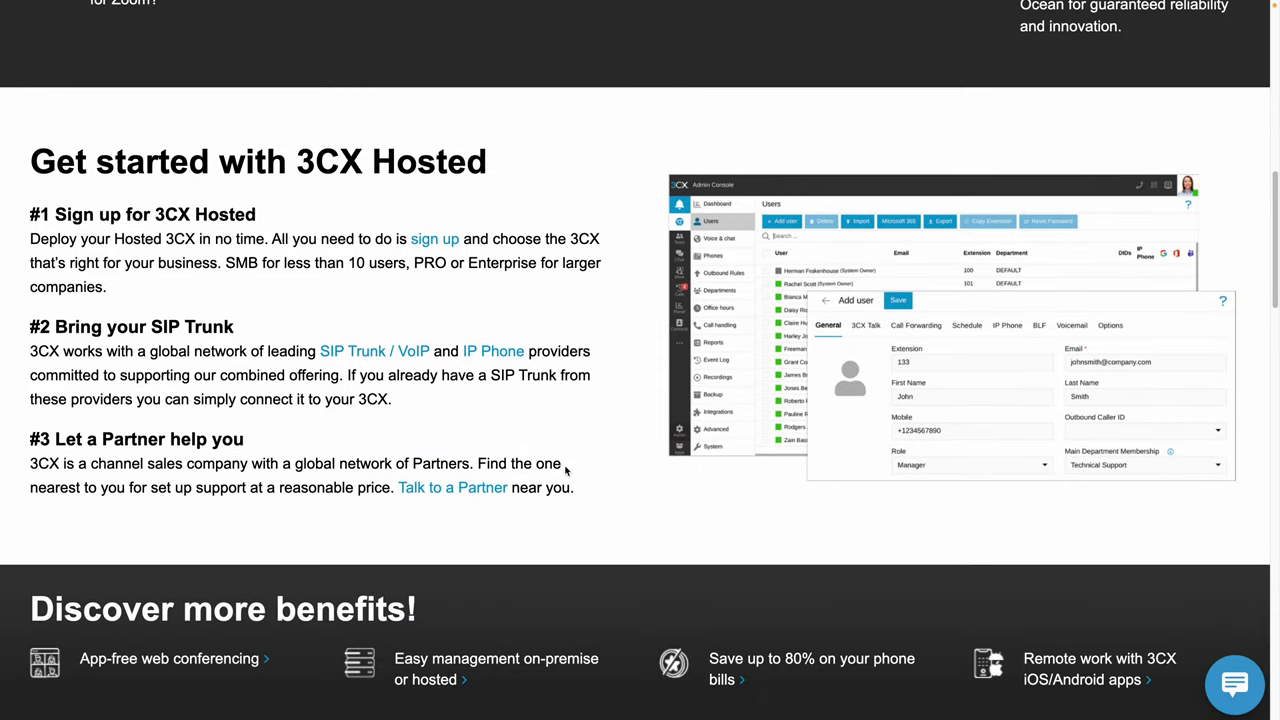
scroll(565, 472, "up", 2)
left_click(1231, 688)
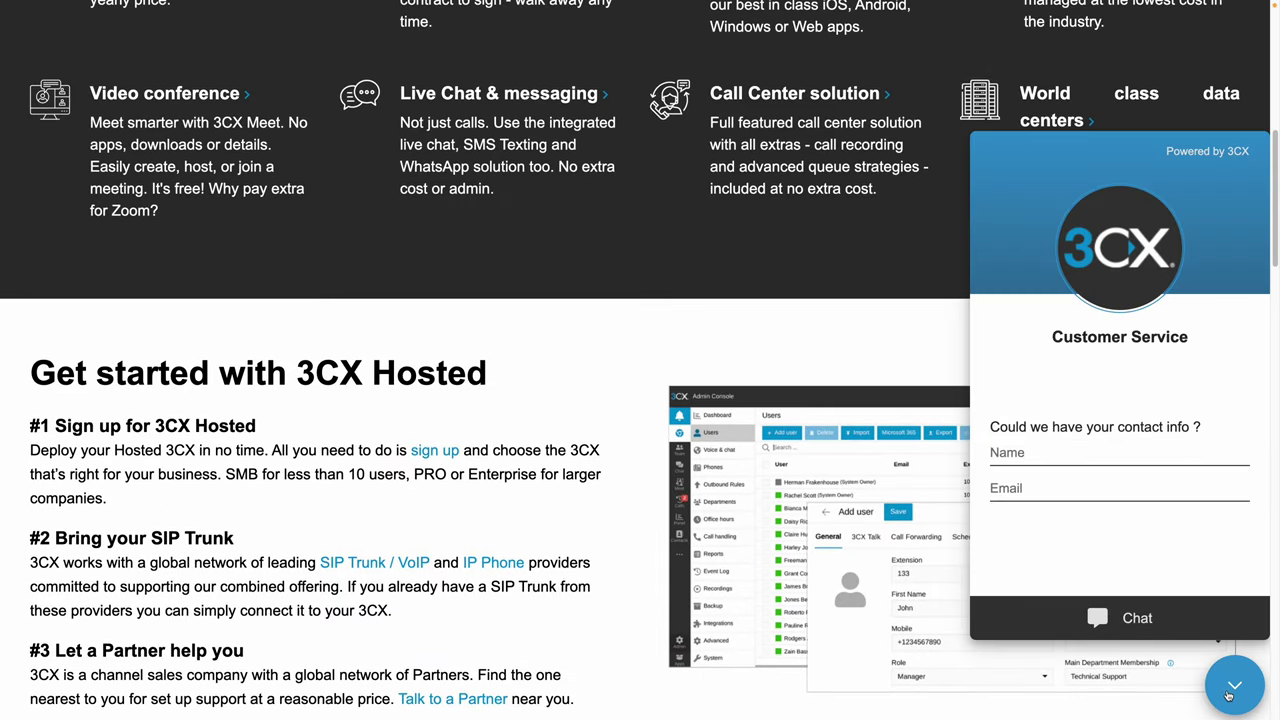
left_click(500, 243)
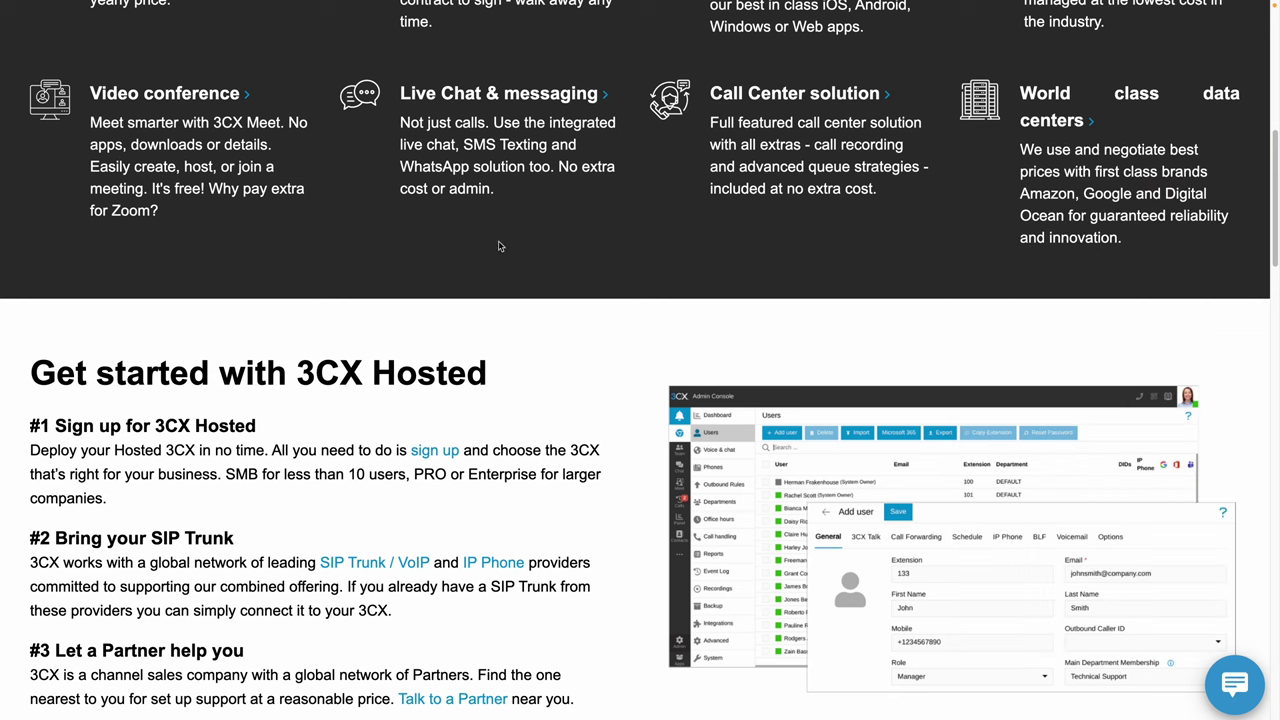
scroll(570, 352, "down", 4)
scroll(570, 352, "down", 3)
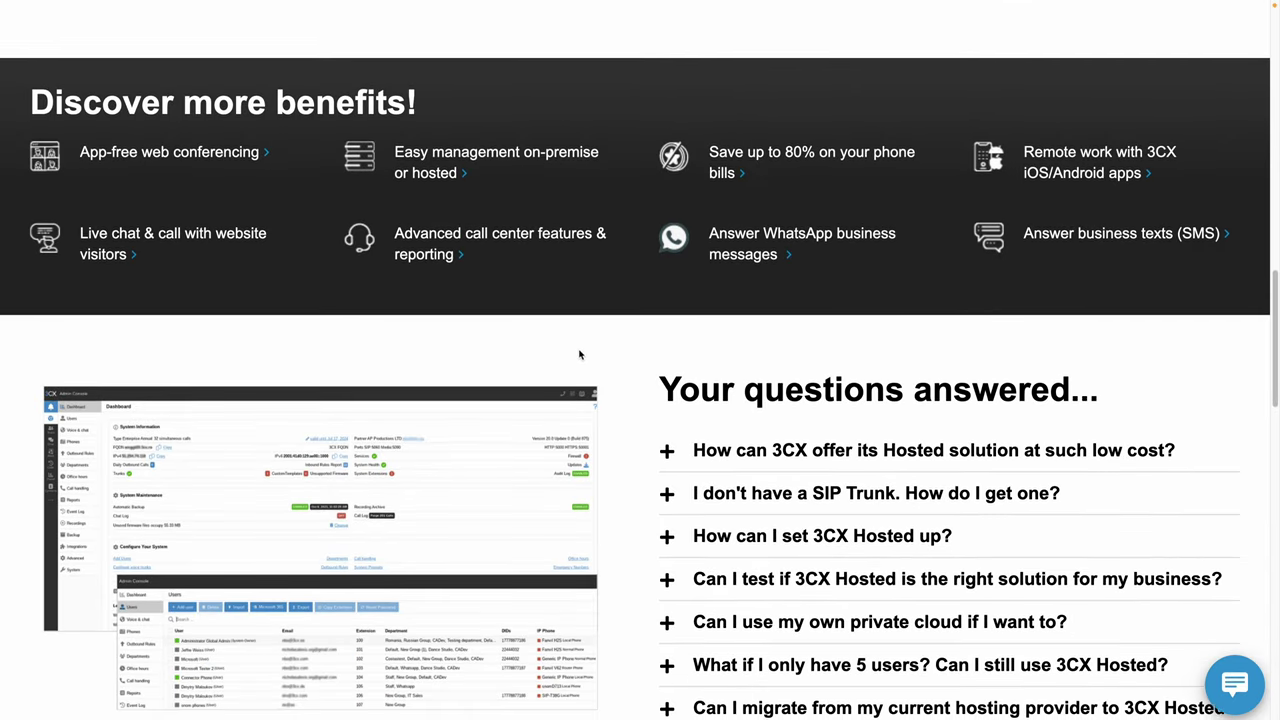
scroll(580, 351, "up", 1)
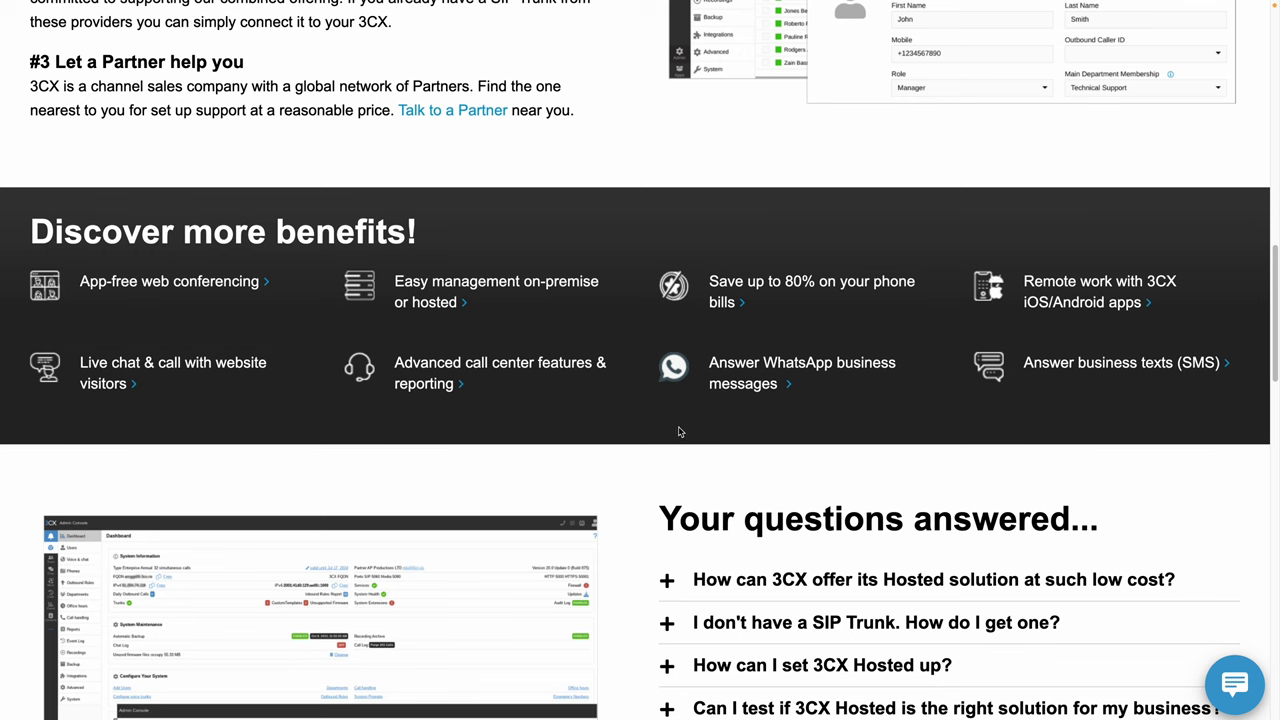
scroll(679, 432, "down", 10)
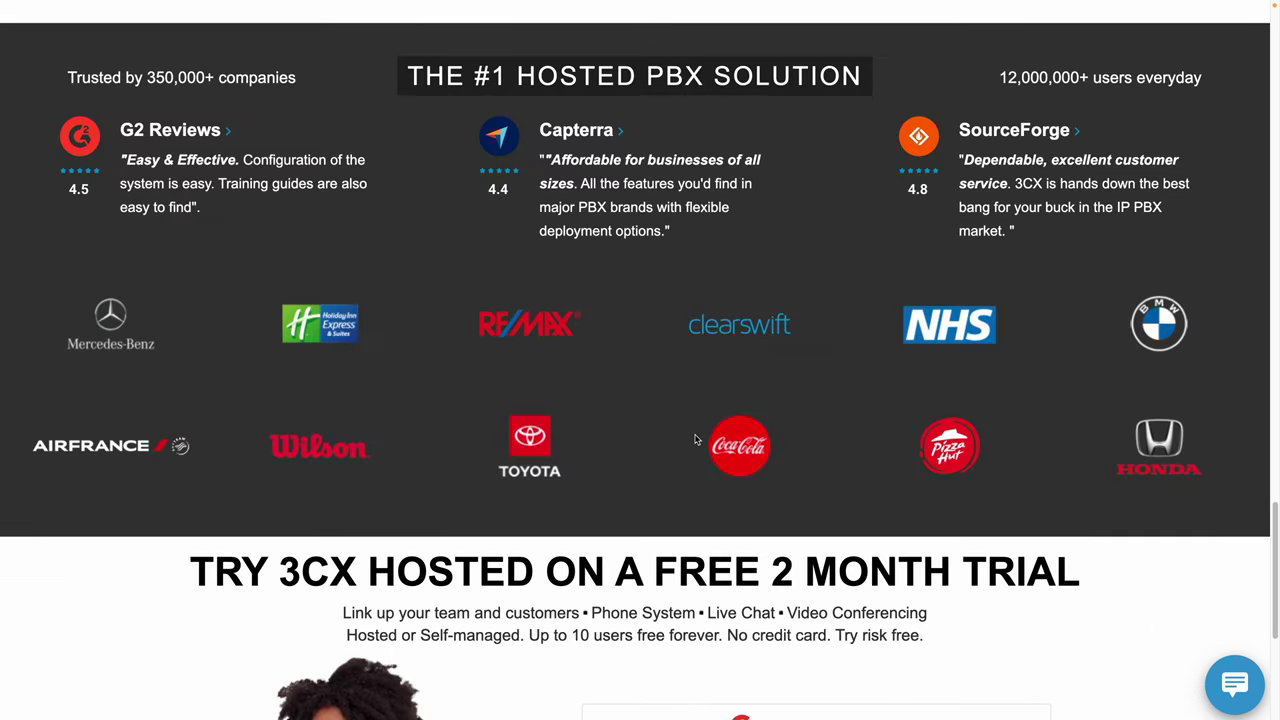
scroll(693, 436, "down", 3)
scroll(698, 432, "up", 15)
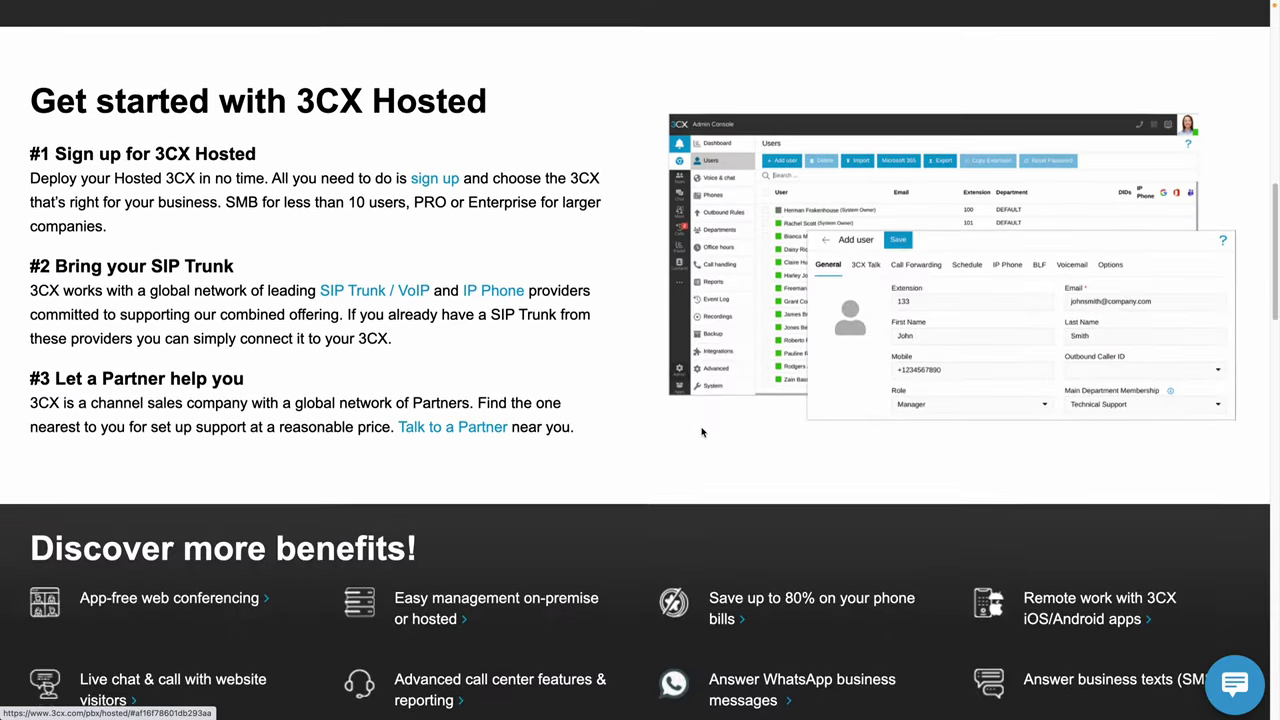
scroll(701, 433, "down", 1)
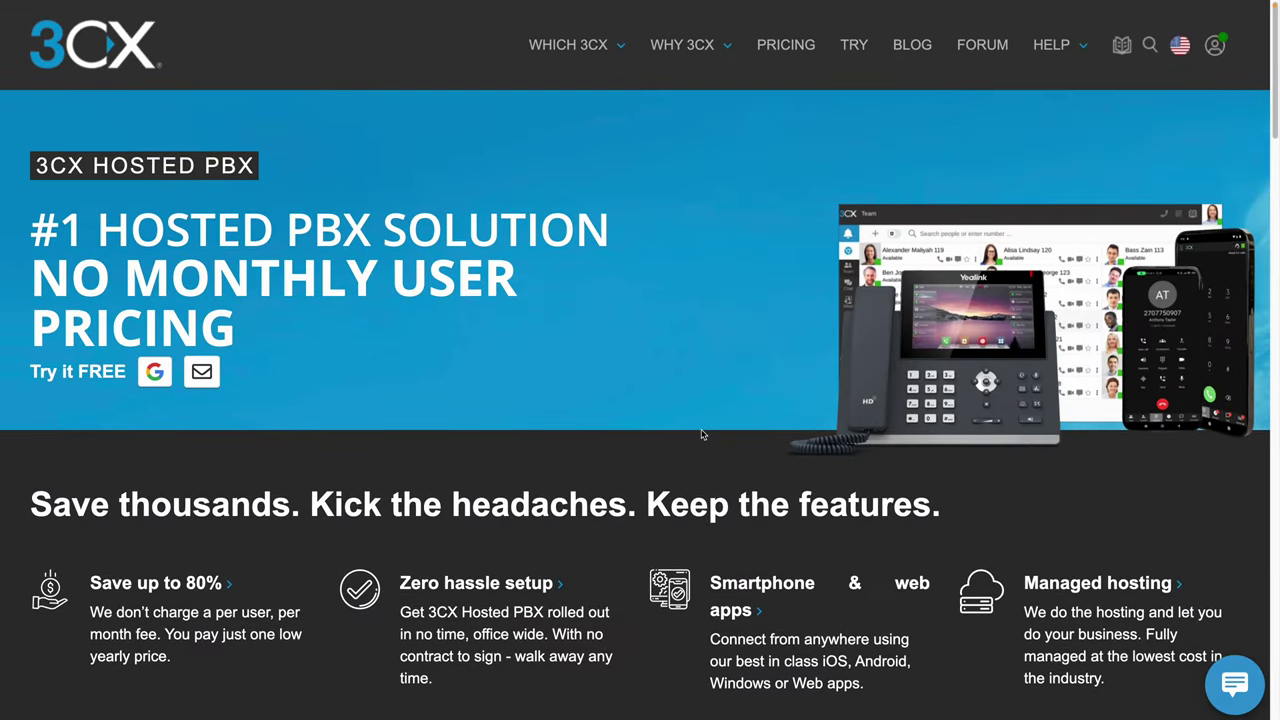